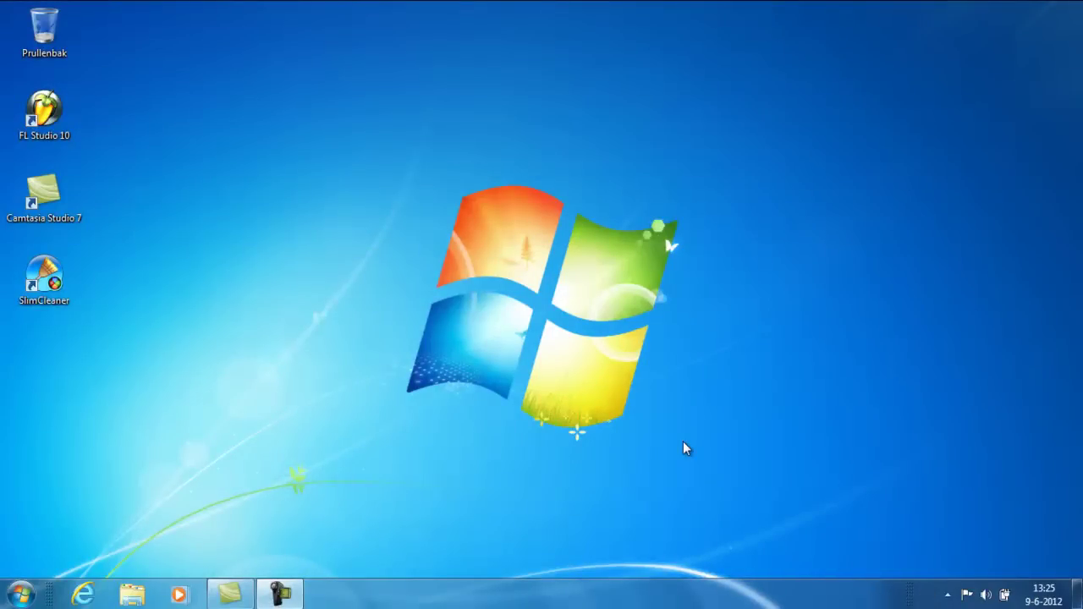
Drag items on the Windows desktop into new positions.
mouse_move(719, 499)
mouse_down()
mouse_move(339, 142)
mouse_move(750, 511)
mouse_up()
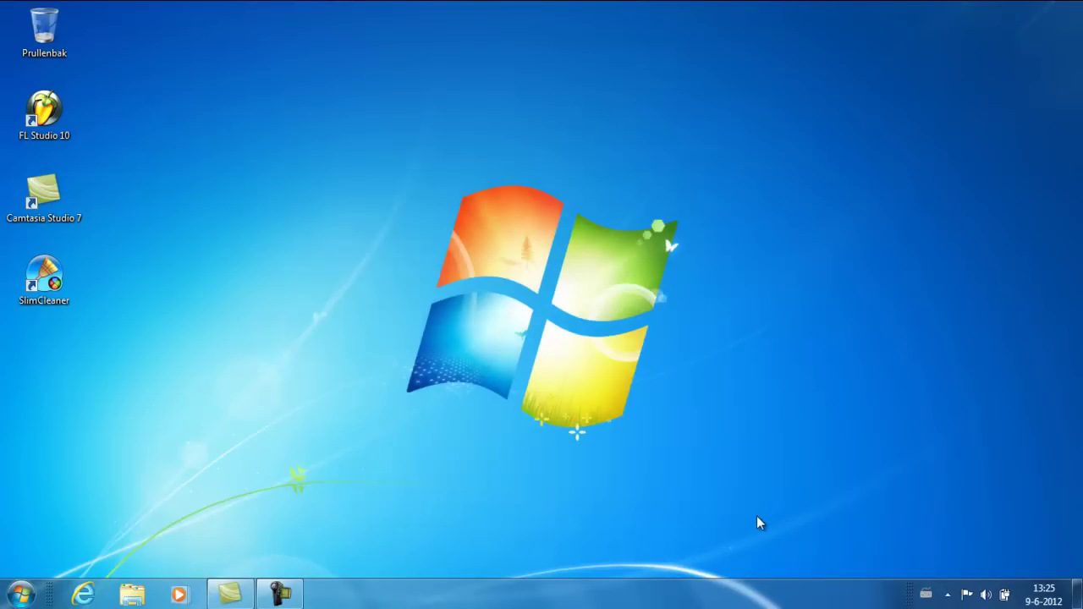
mouse_move(759, 517)
mouse_down()
mouse_move(317, 138)
mouse_move(714, 496)
mouse_move(532, 273)
mouse_move(352, 151)
mouse_move(561, 363)
mouse_move(734, 476)
mouse_move(684, 359)
mouse_move(368, 97)
mouse_up()
Launch the browser and load the pasted MediaFire link for the Advanced System Optimizer 3.2 rar.
click(86, 600)
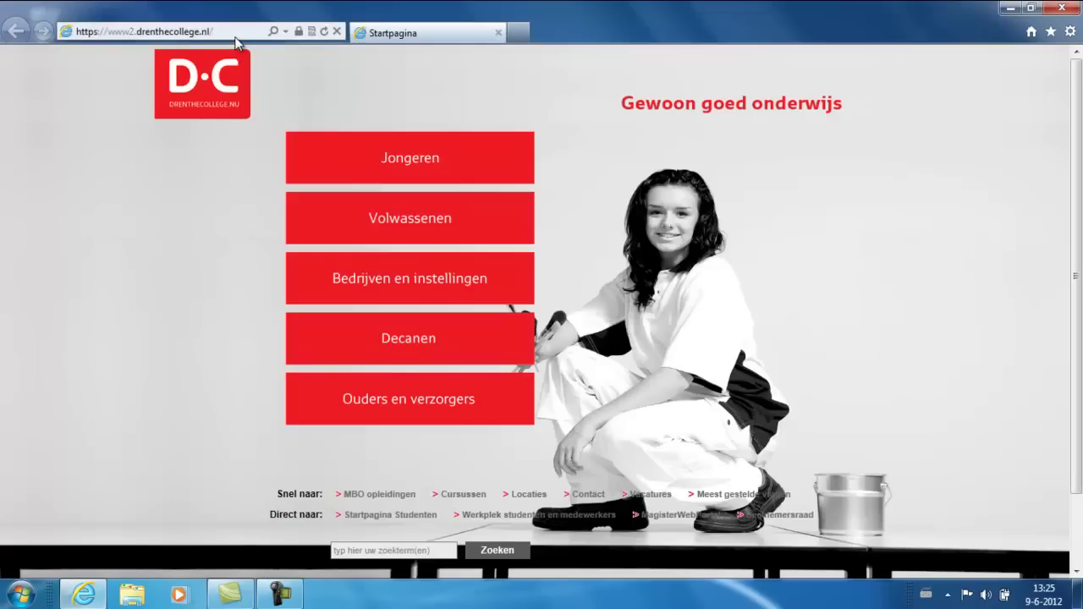
click(235, 31)
key(BackSpace)
text(http://www.mediafire.com/?d57ses9qf59tzd2)
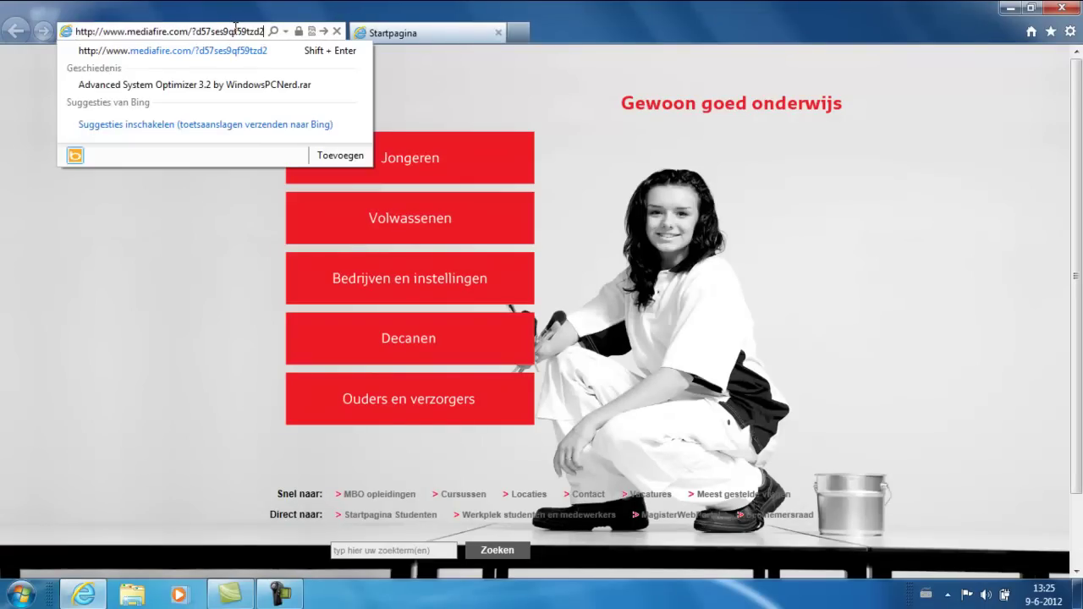
key(Return)
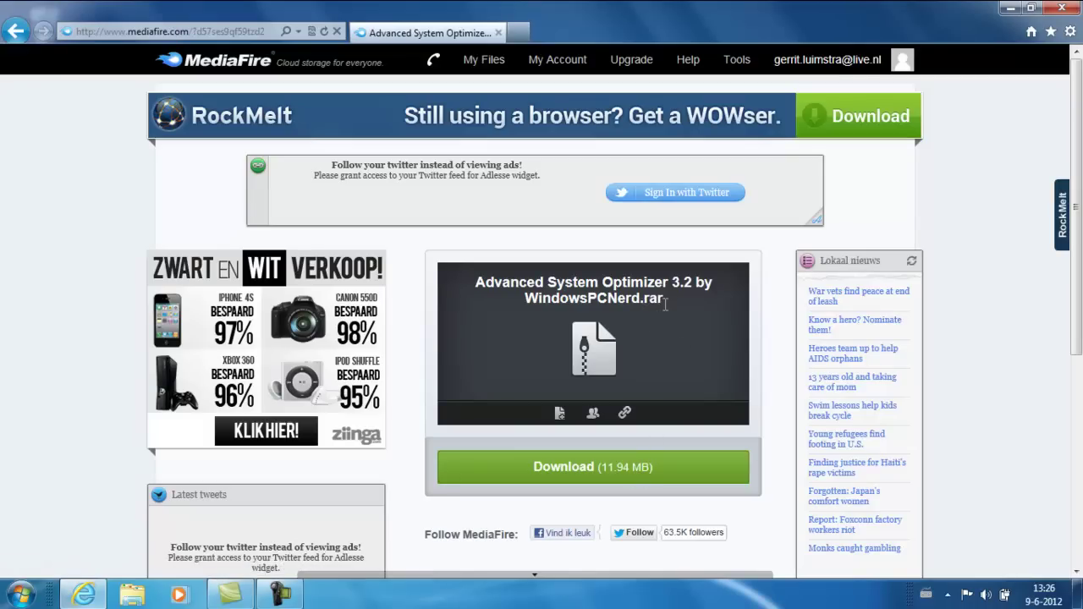
scroll(673, 305, down, 3)
scroll(639, 309, up, 3)
Download the Advanced System Optimizer 3.2 rar with Openen and remove the older entry from Downloads.
click(617, 481)
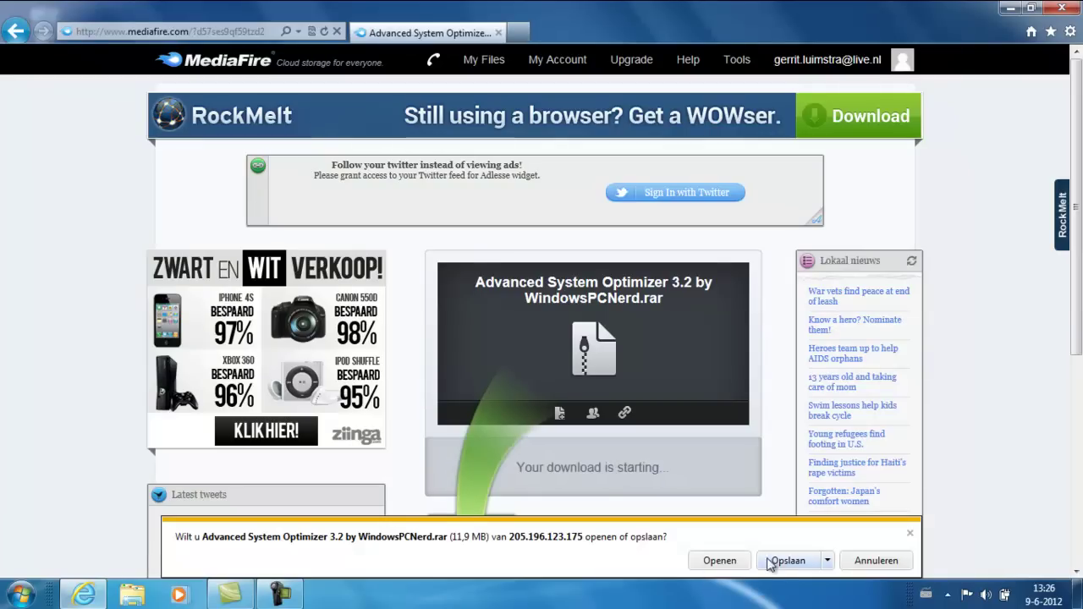
click(719, 560)
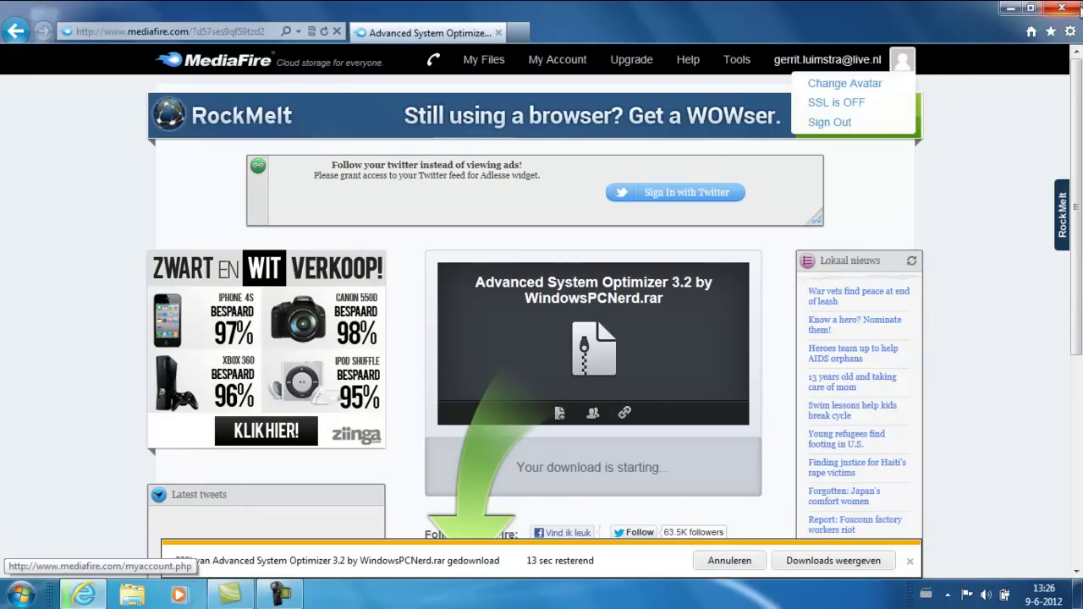
click(850, 560)
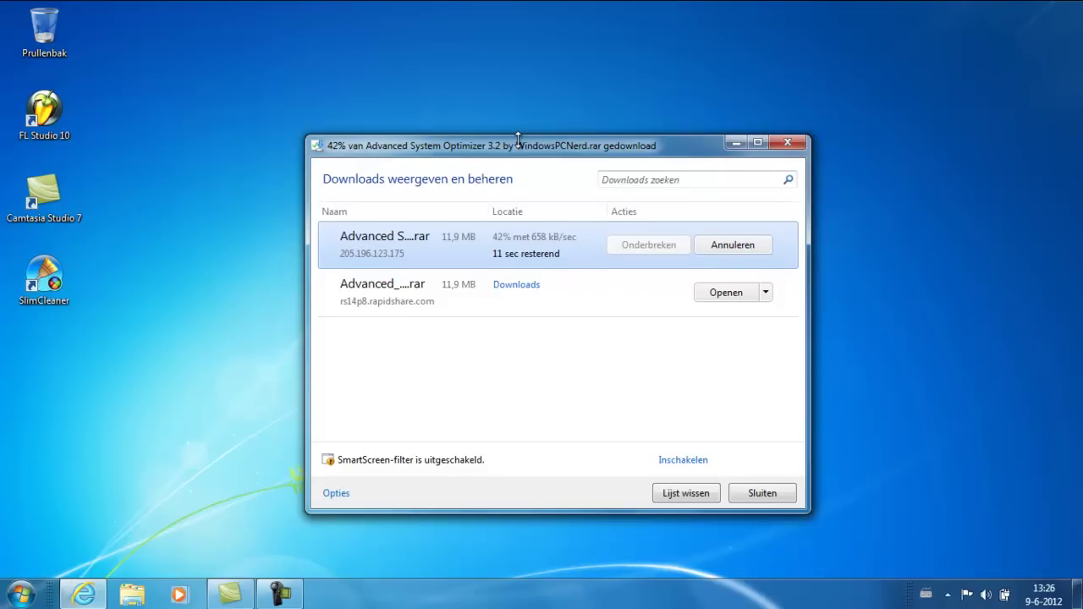
mouse_move(517, 137)
mouse_down()
mouse_move(518, 120)
mouse_move(496, 119)
mouse_up()
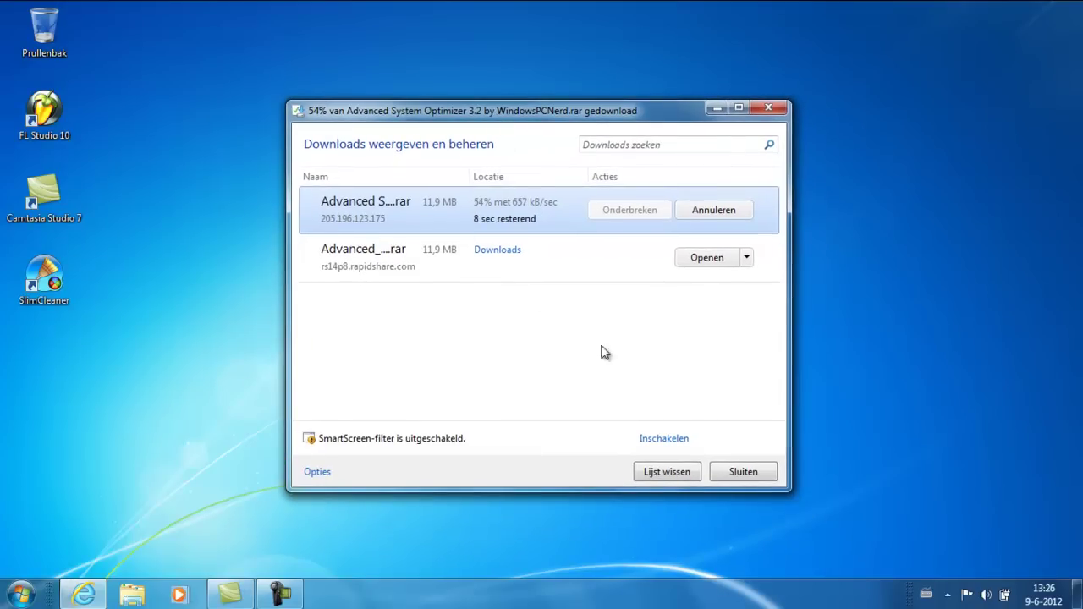
click(768, 245)
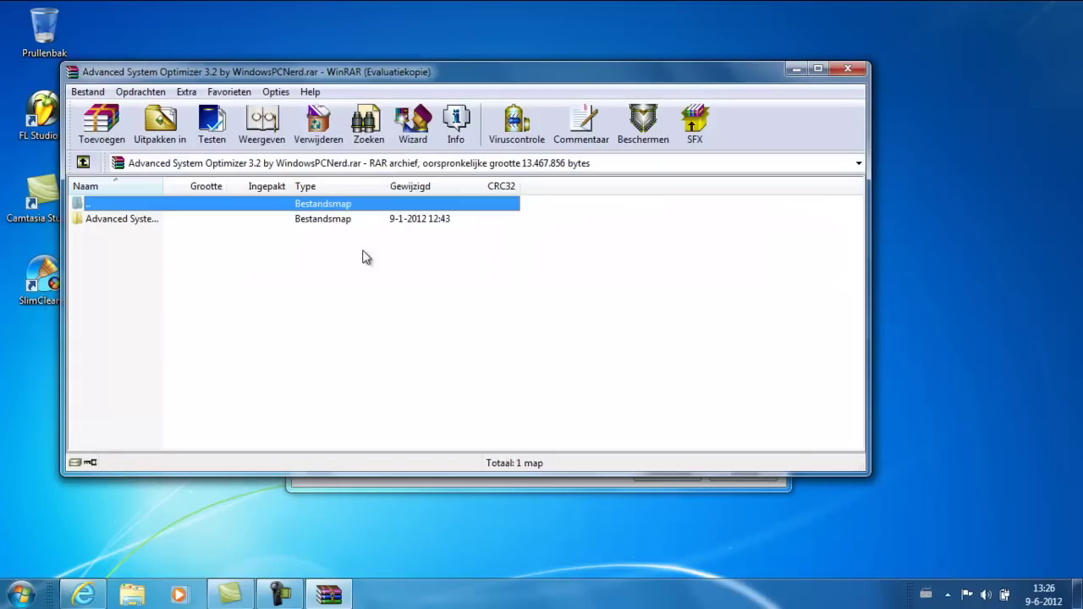
Extract the archive's Advanced System Optimizer 3.2 folder to Bureaublad using Uitpakken in.
click(170, 220)
click(160, 122)
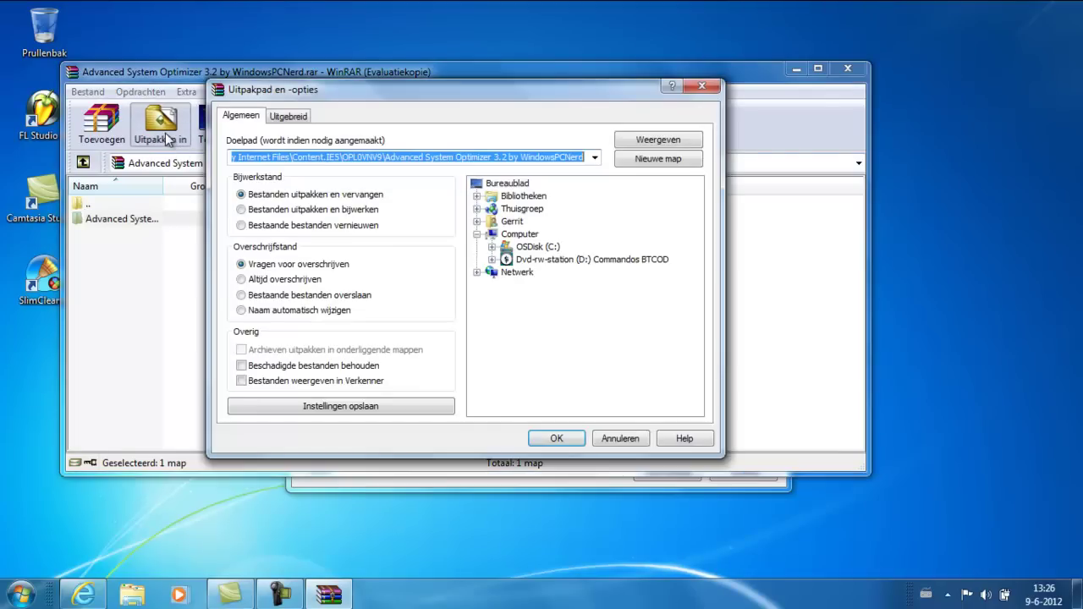
click(504, 183)
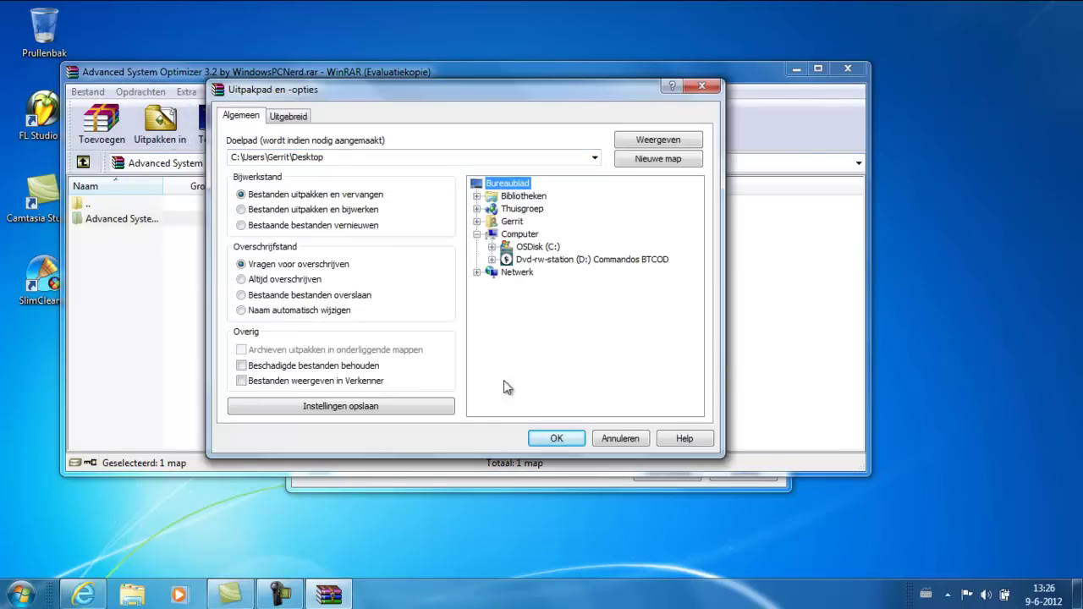
click(557, 438)
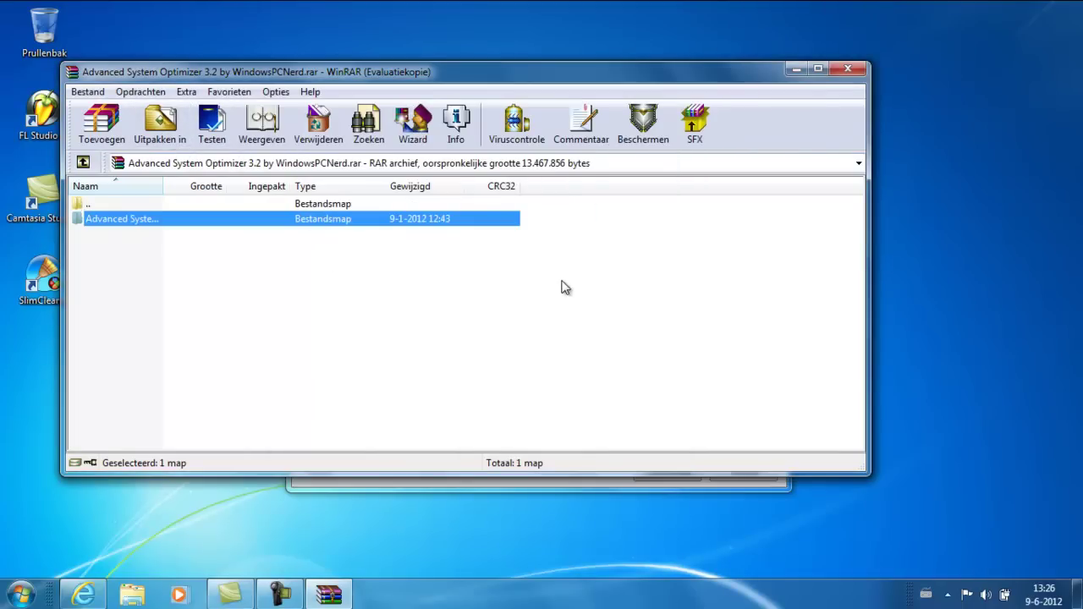
Close WinRAR and Downloads, and move the extracted folder to the desktop's top centre.
click(848, 70)
click(780, 102)
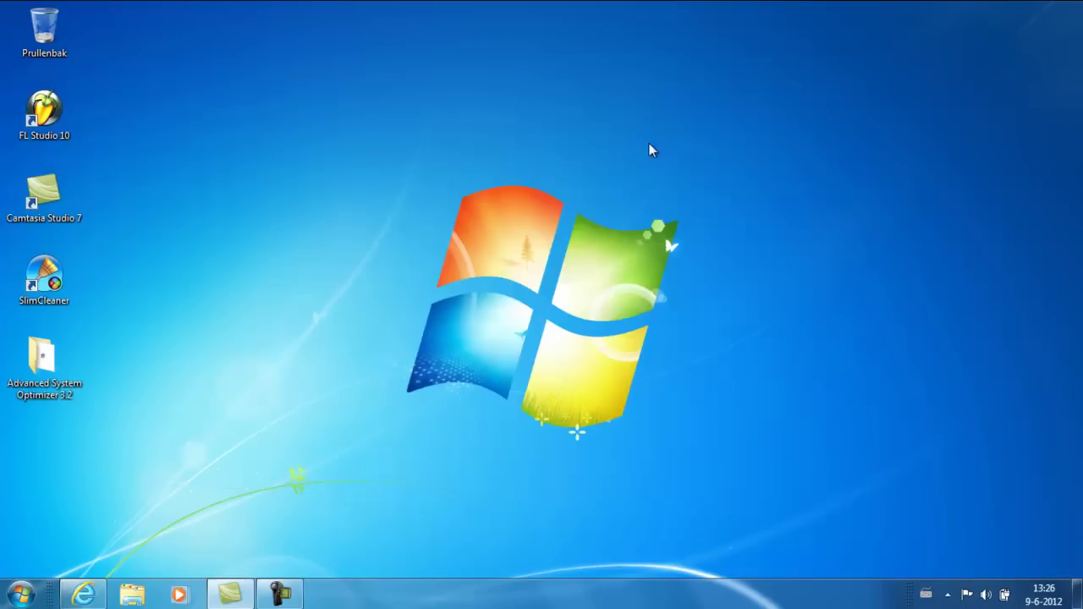
drag(12, 375, 608, 227)
drag(668, 207, 598, 166)
Run aso3setup from the Advanced System Optimizer 3.2 folder, then minimize the folder window.
double_click(591, 148)
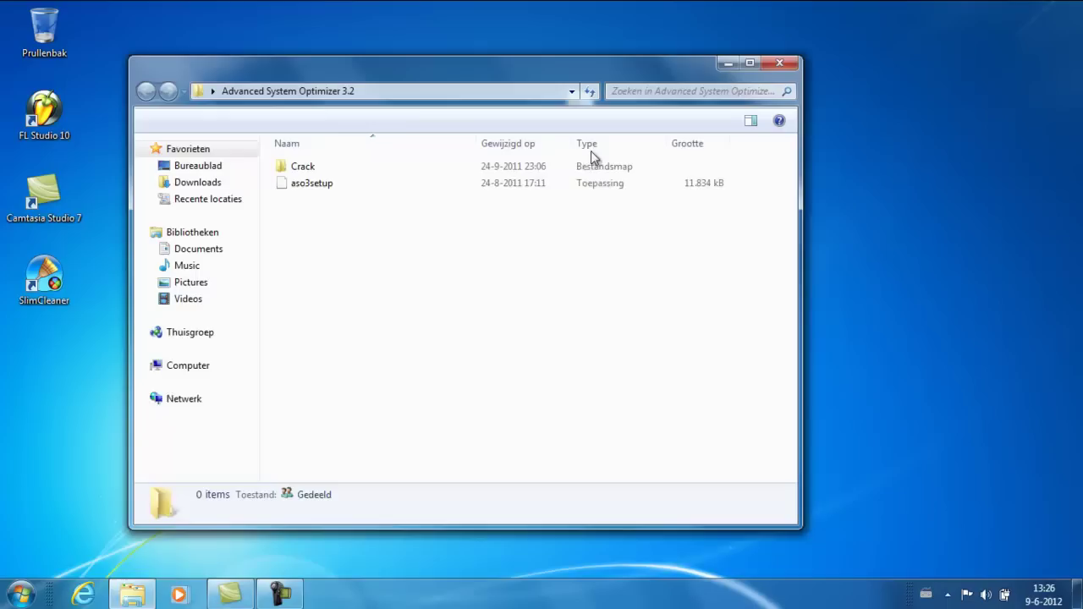
click(303, 191)
double_click(306, 187)
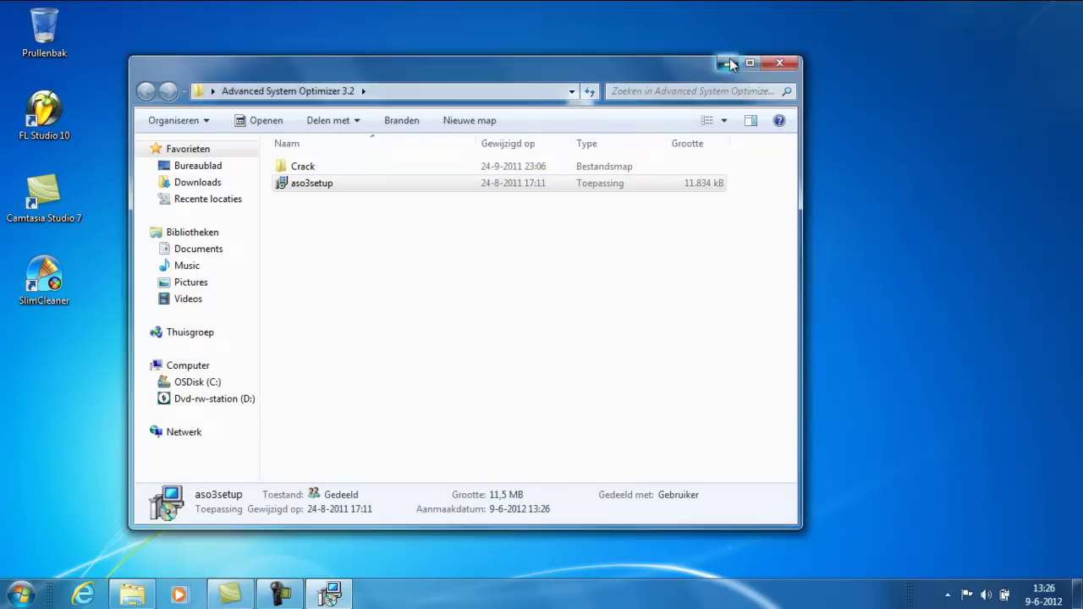
click(730, 65)
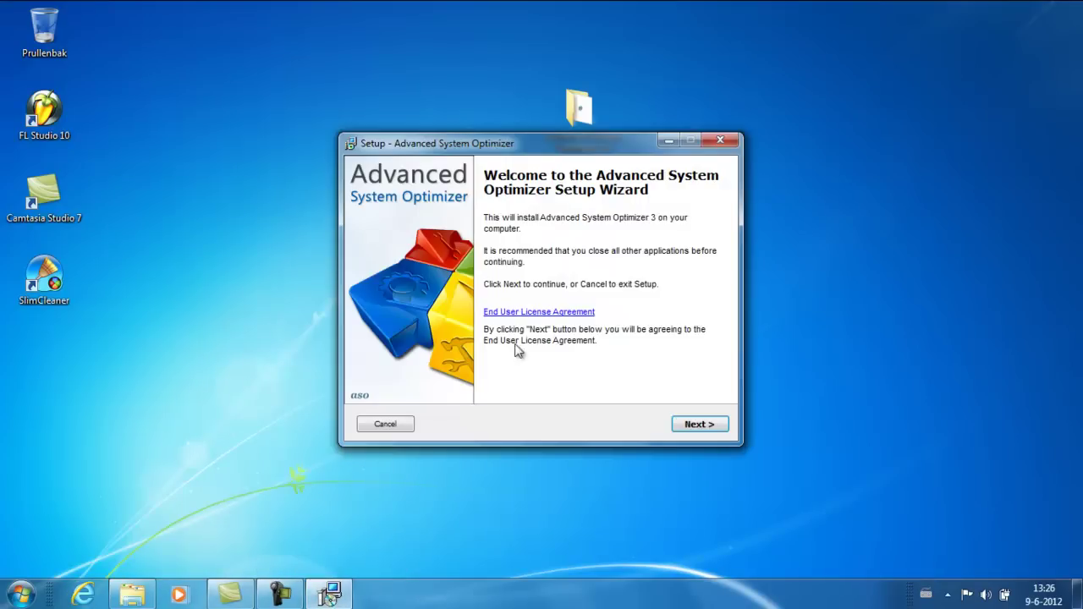
Install from the welcome page, close the systweak.com page, and show hidden tray icons.
click(716, 425)
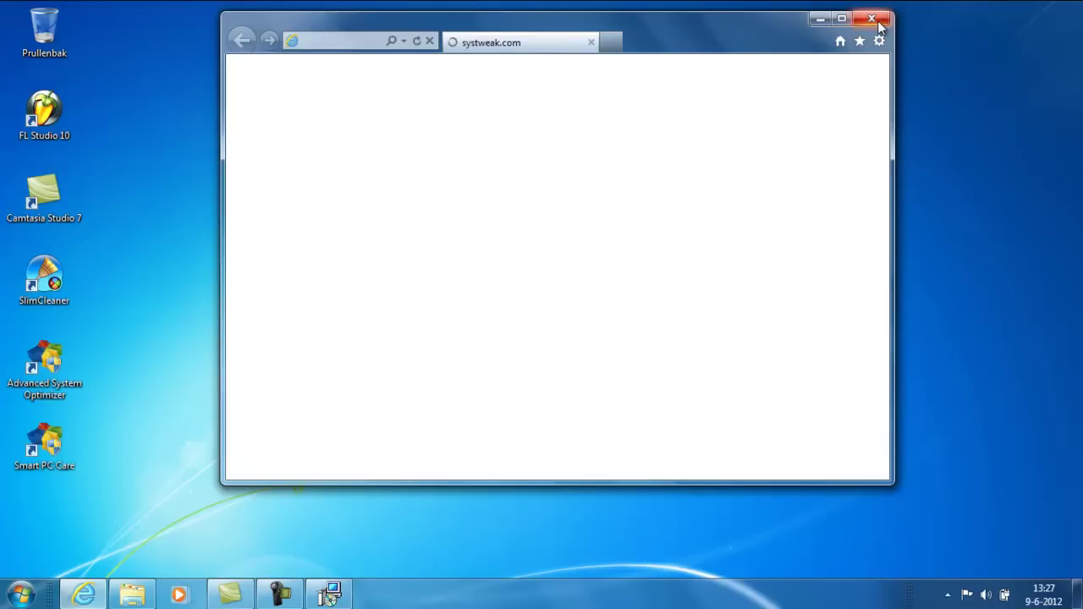
click(873, 19)
click(950, 595)
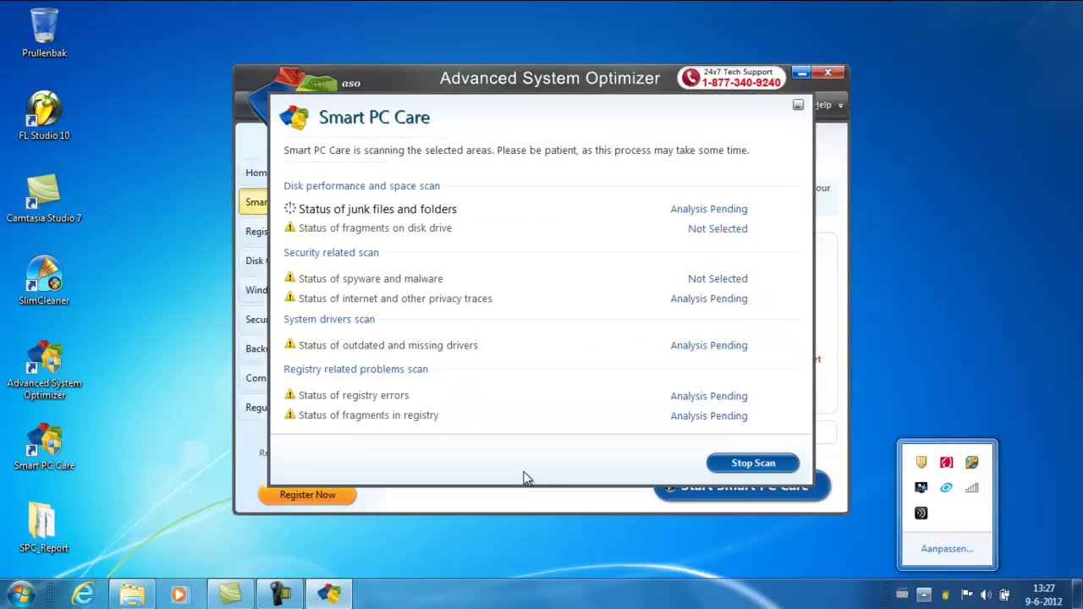
Stop the Smart PC Care scan, close its results, and close the optimizer's main window.
click(429, 197)
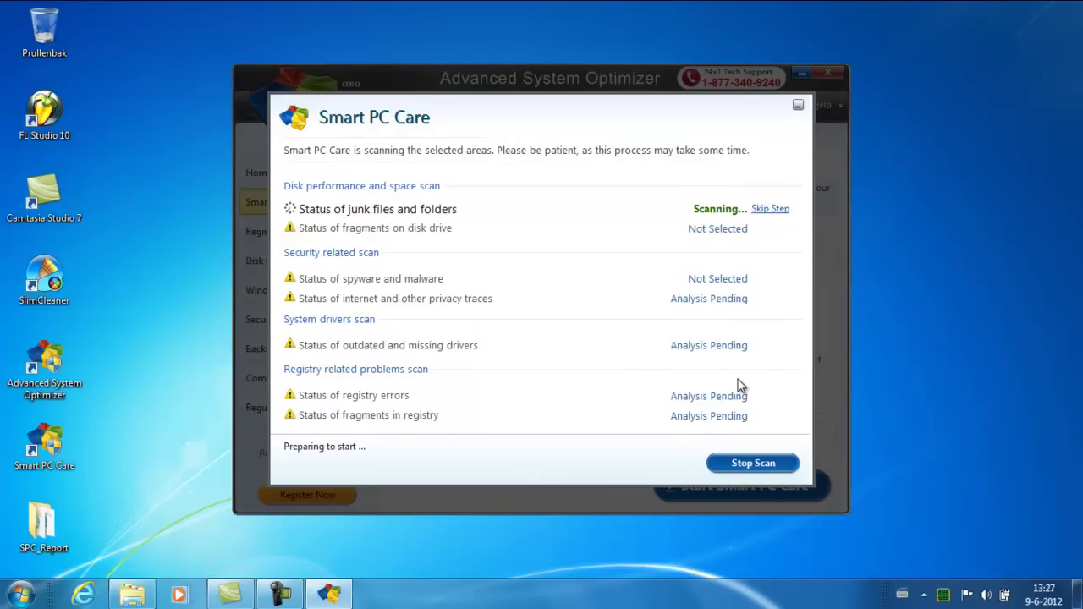
click(754, 467)
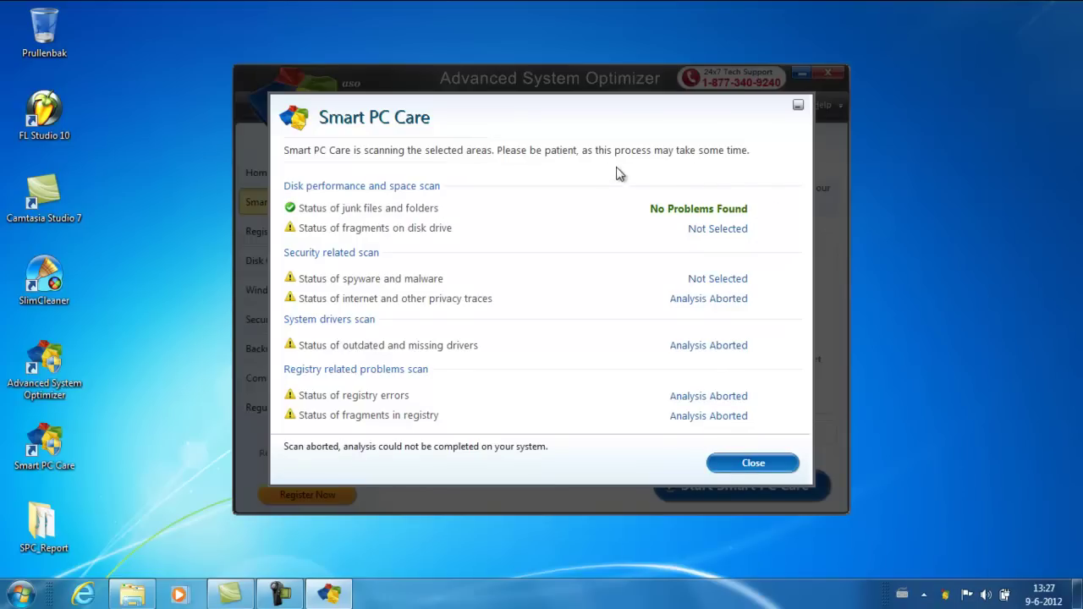
click(751, 465)
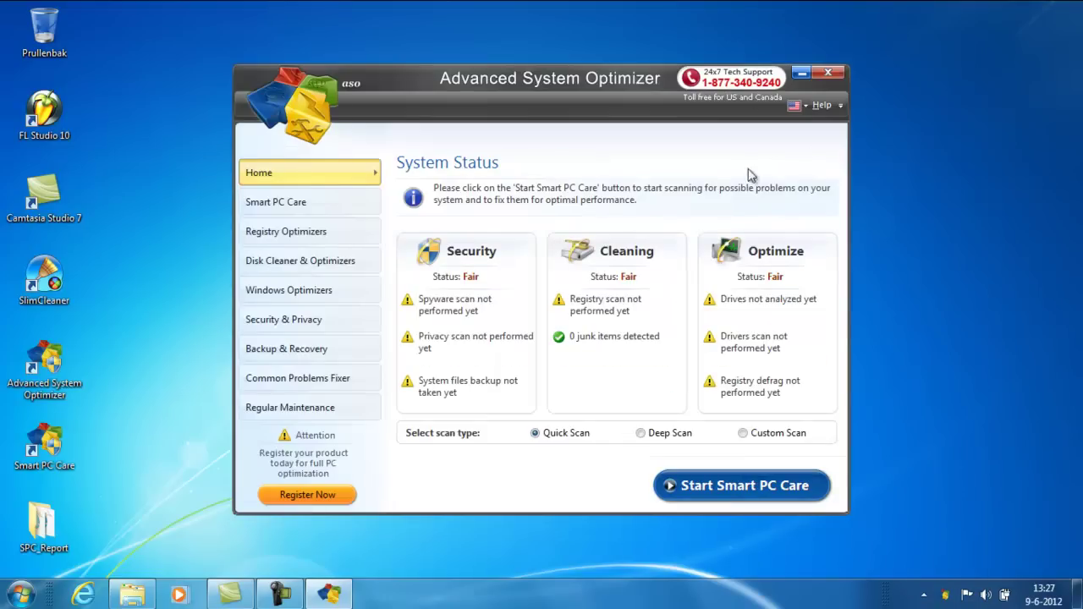
click(821, 75)
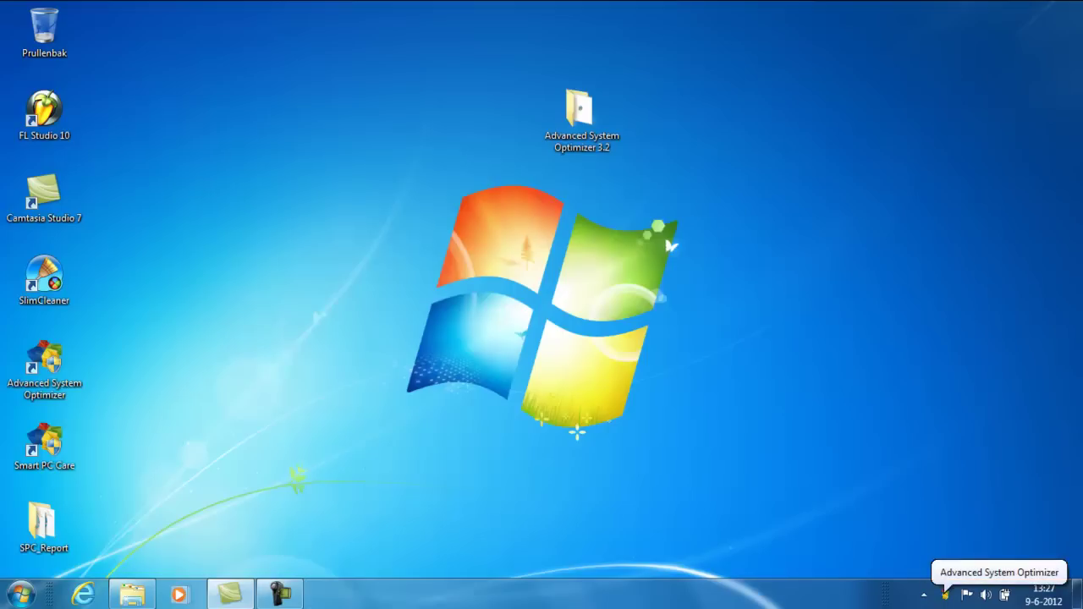
Choose Exit from the Advanced System Optimizer tray icon's right-click menu.
right_click(853, 590)
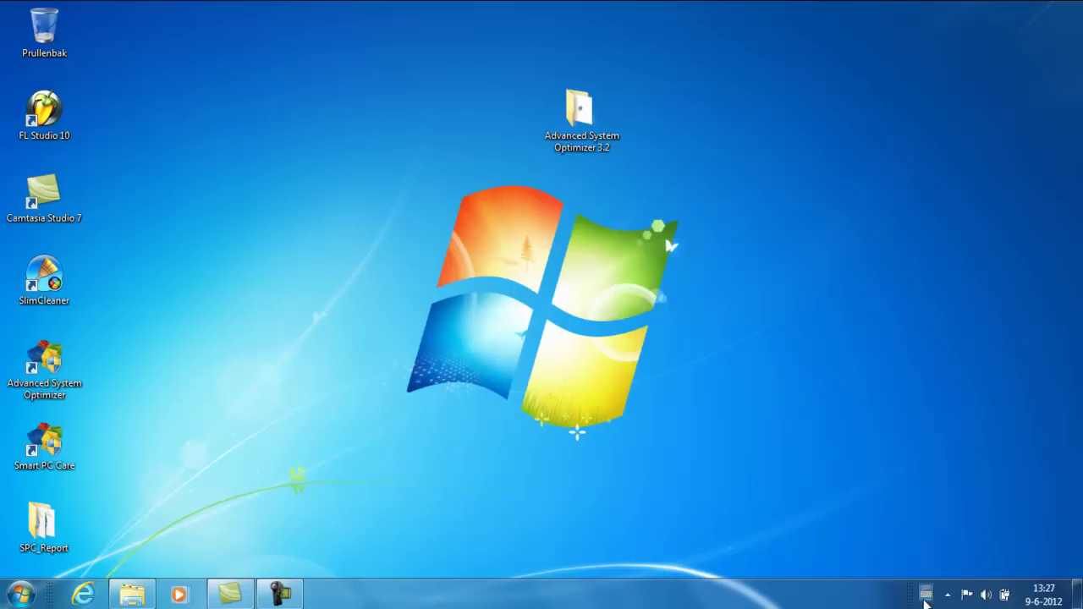
click(948, 597)
right_click(948, 518)
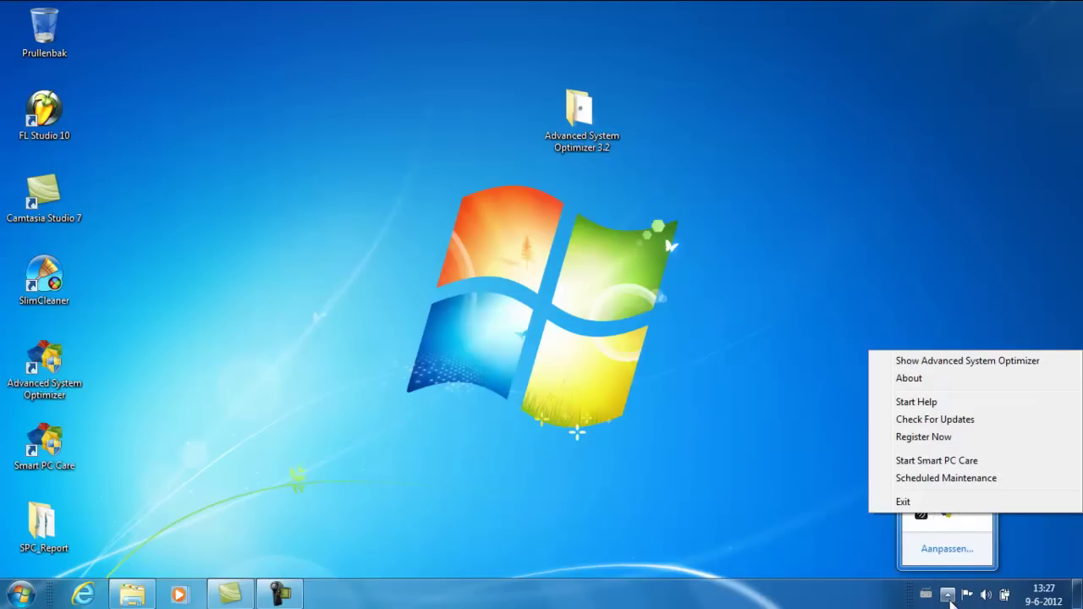
click(950, 594)
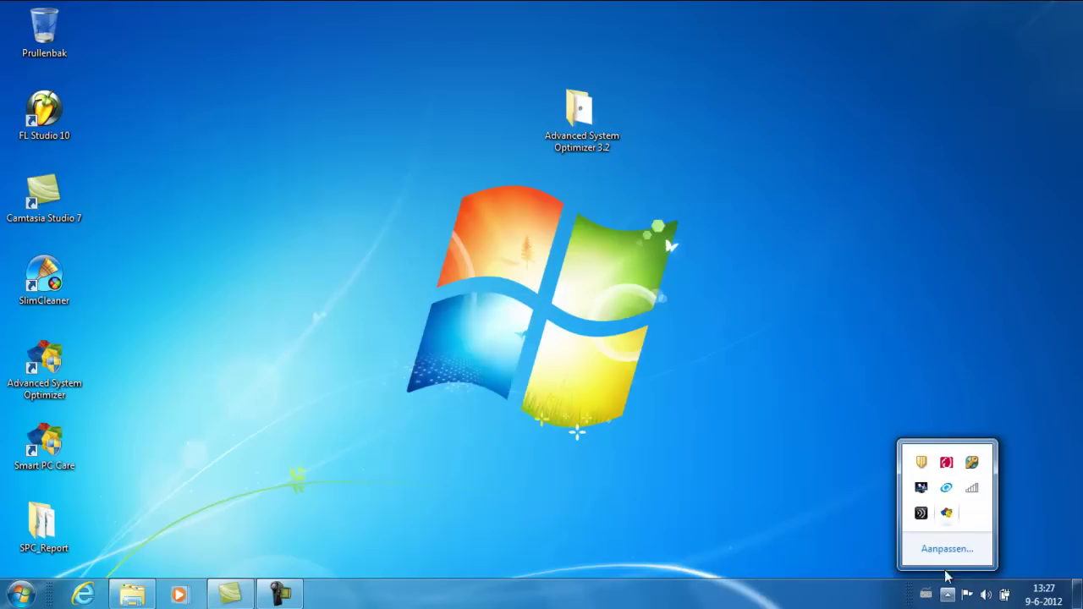
right_click(946, 517)
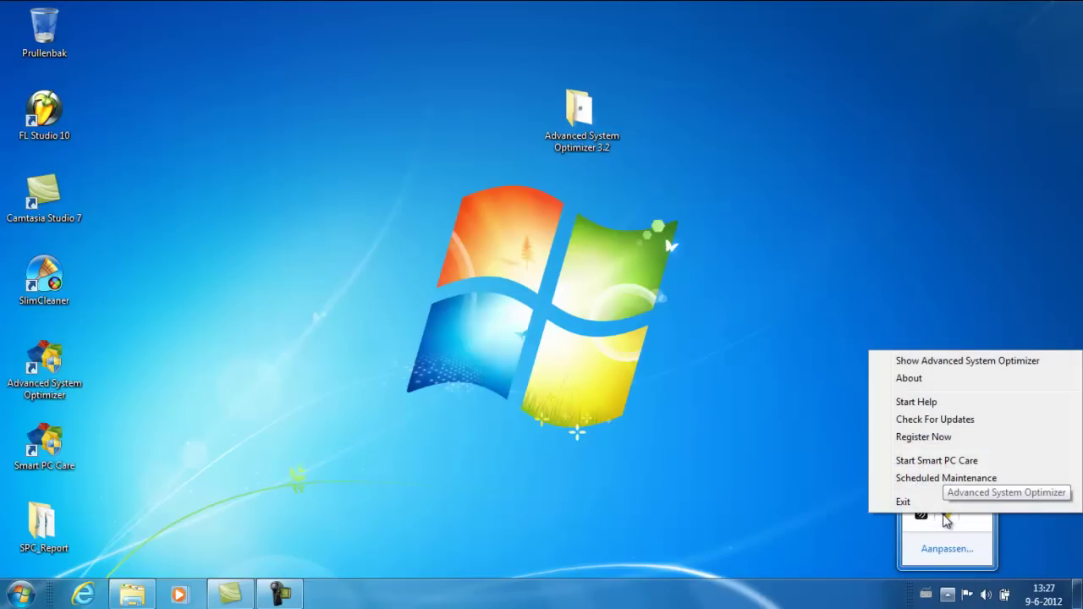
click(903, 503)
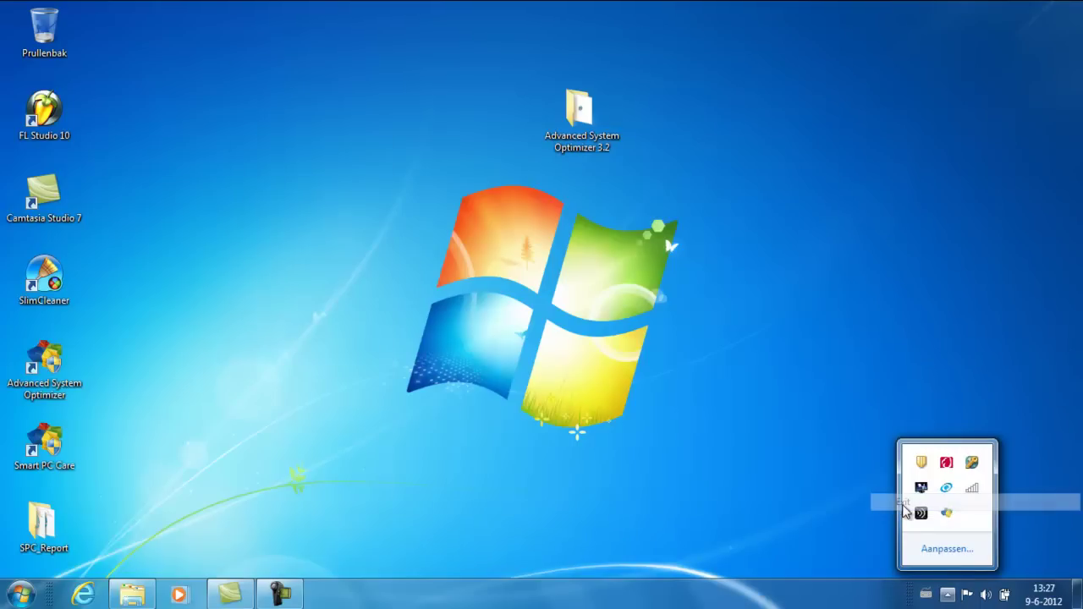
Copy both DLL files from the Advanced System Optimizer 3.2 Crack folder.
double_click(580, 119)
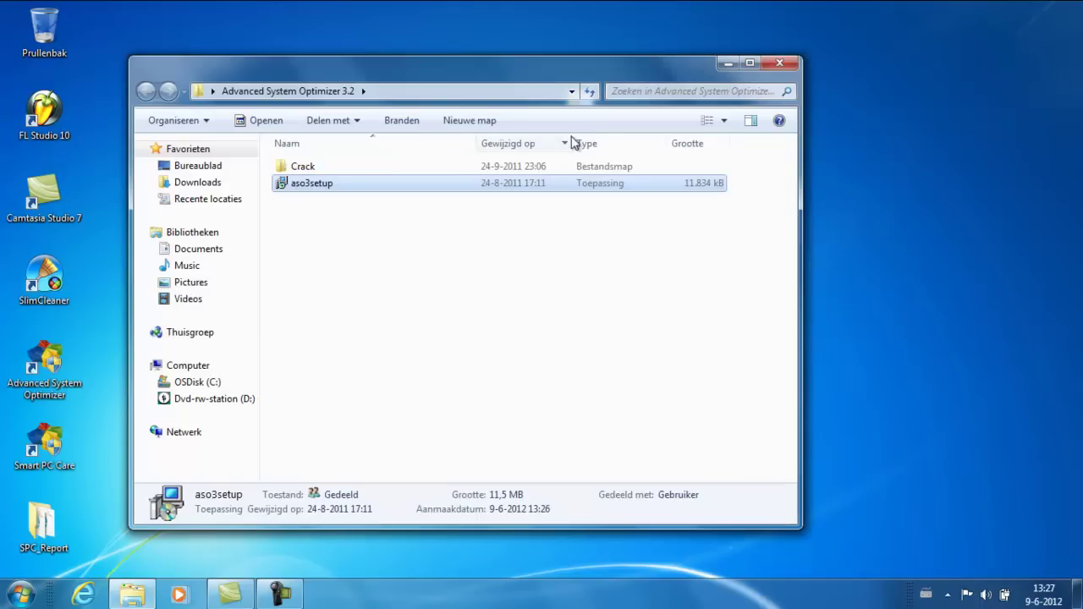
double_click(357, 166)
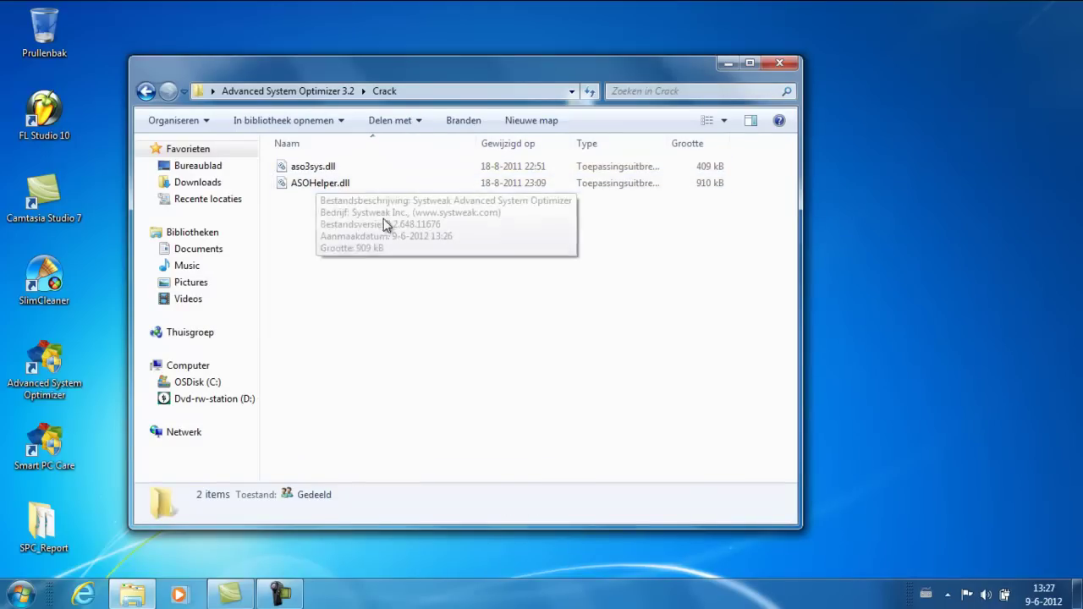
drag(383, 224, 318, 165)
right_click(318, 165)
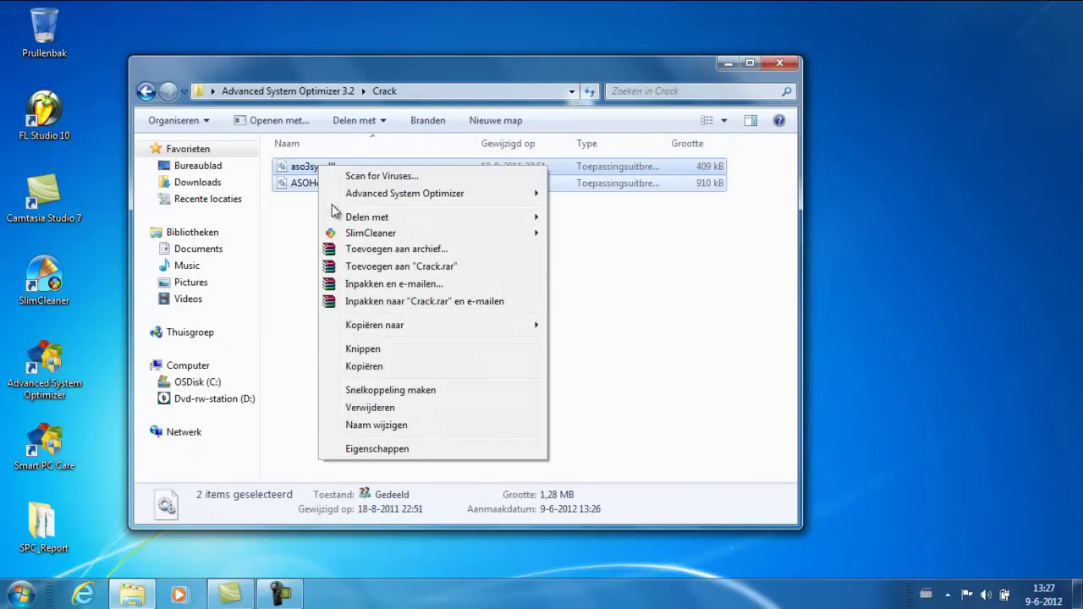
click(351, 374)
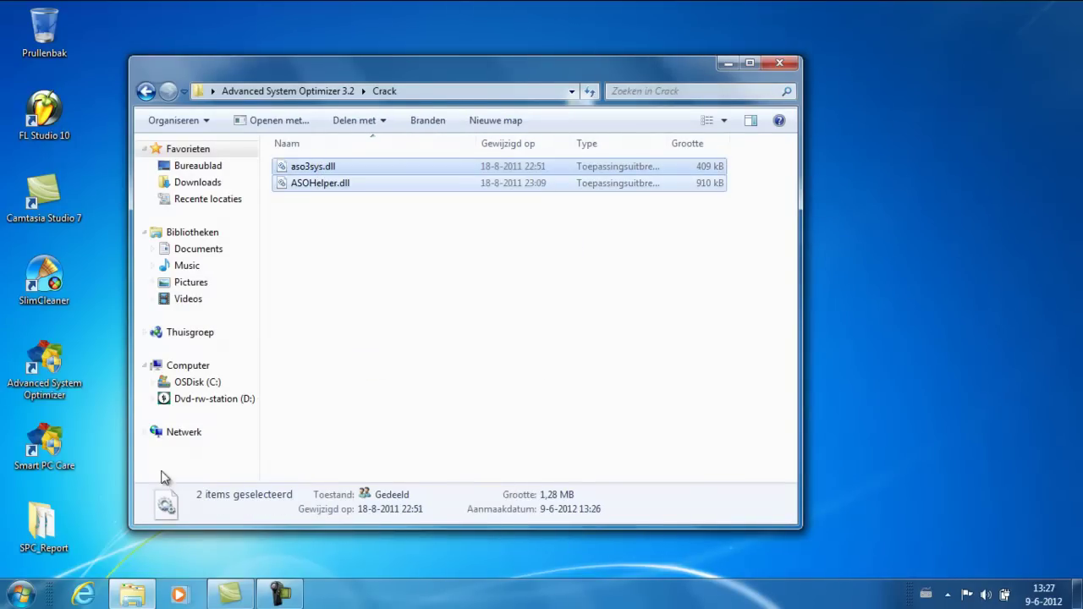
Open C:\Program Files\Advanced System Optimizer 3 and maximize that window.
click(21, 595)
click(225, 363)
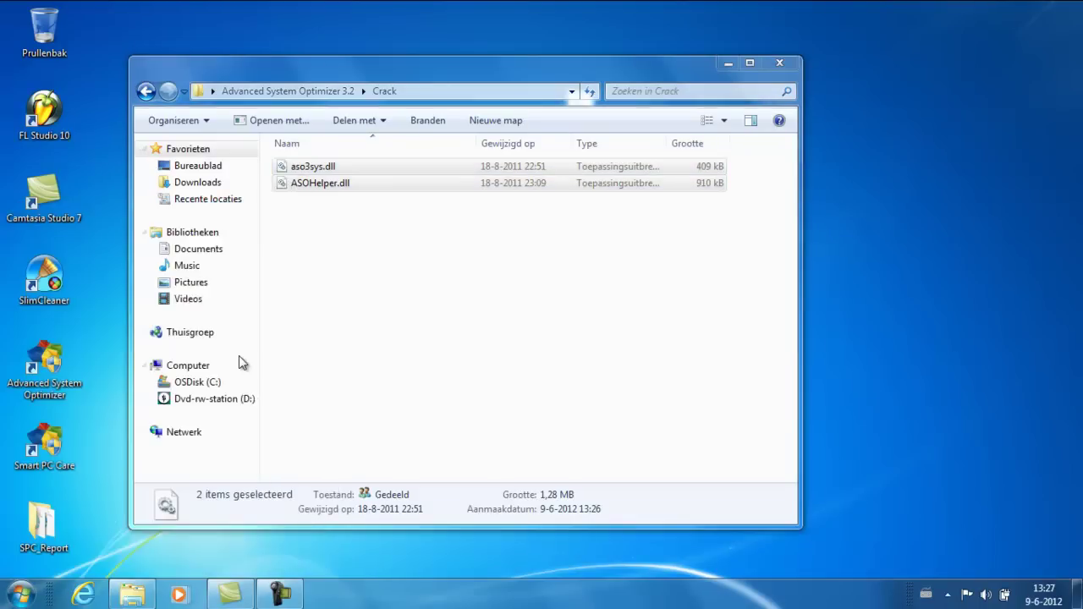
double_click(370, 211)
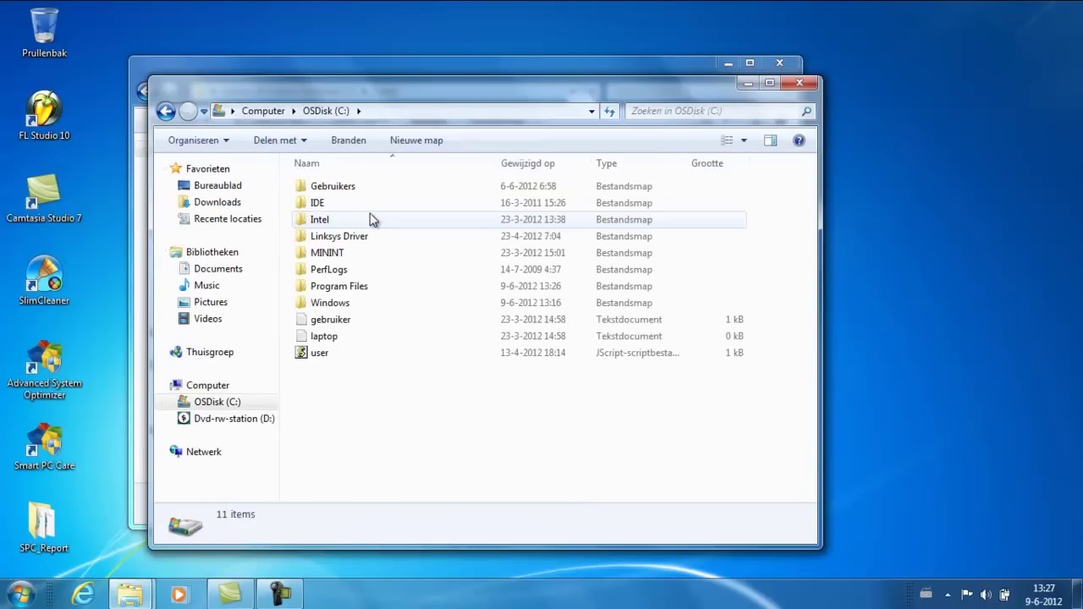
double_click(367, 288)
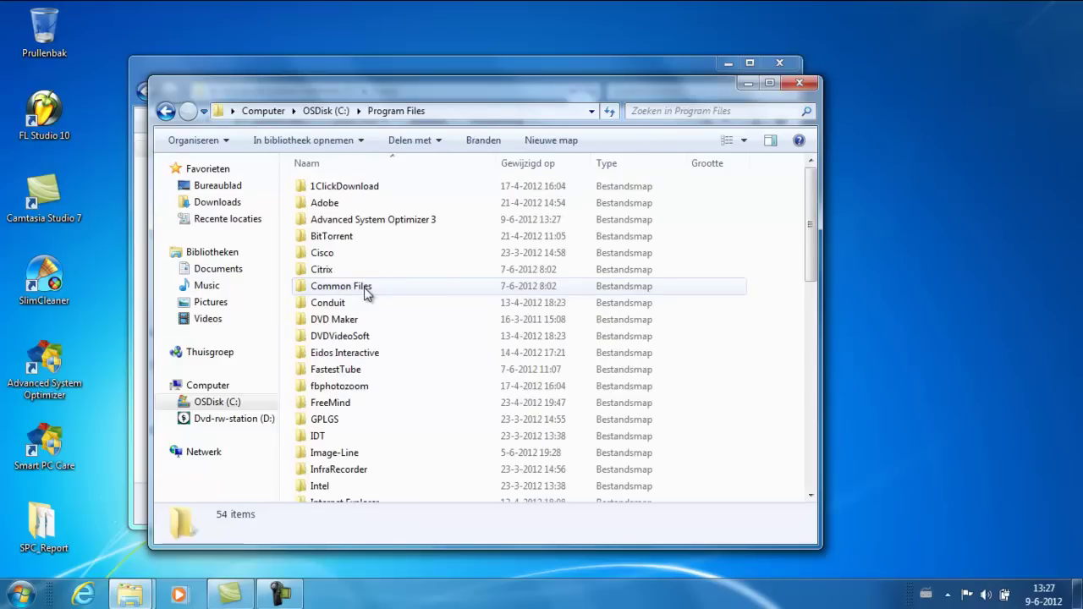
double_click(331, 220)
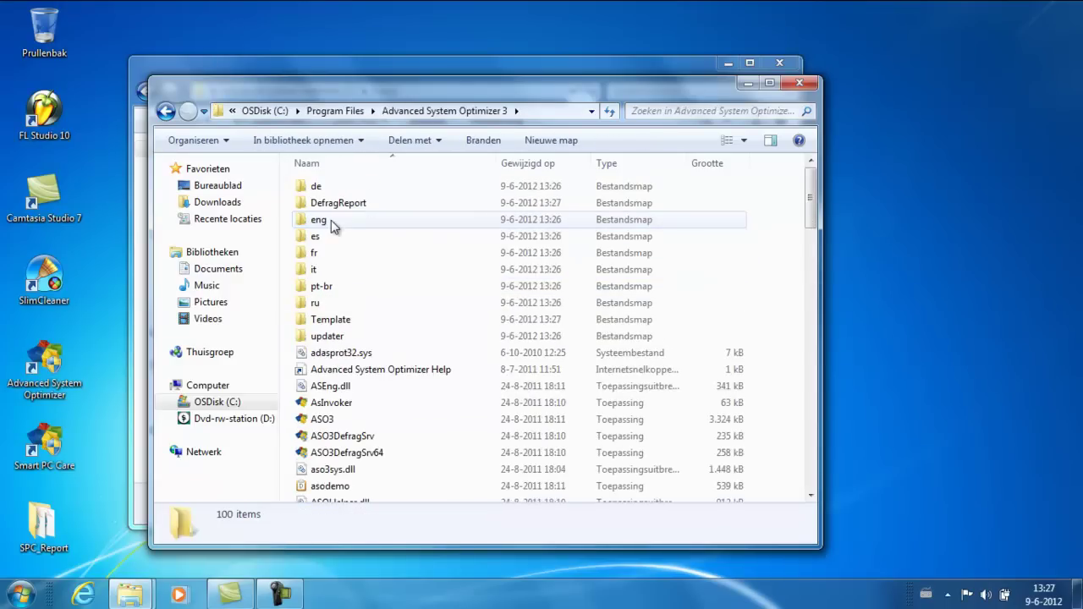
scroll(385, 429, down, 2)
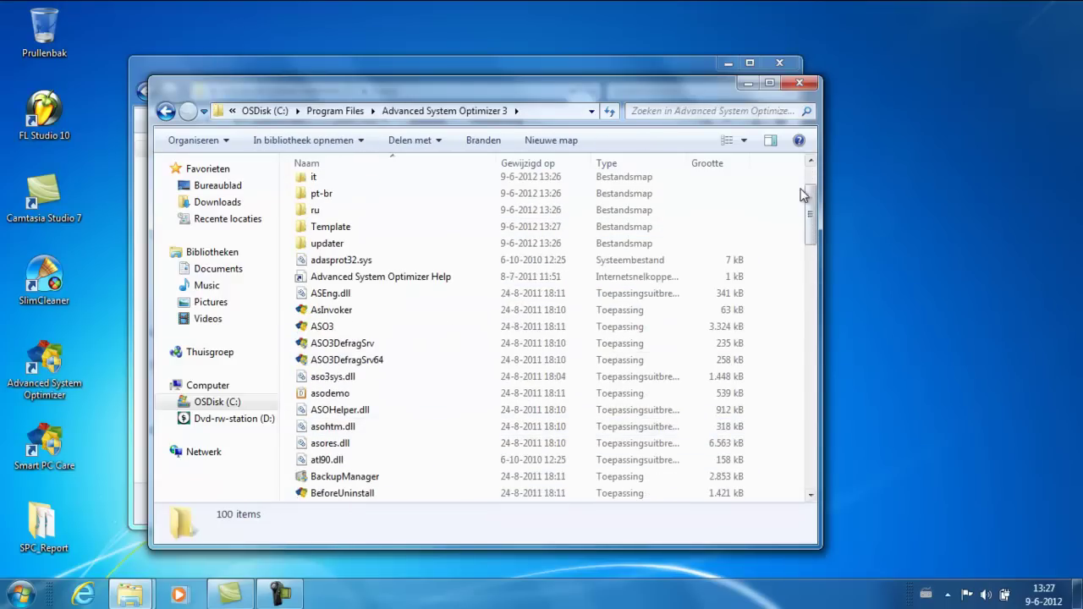
click(768, 85)
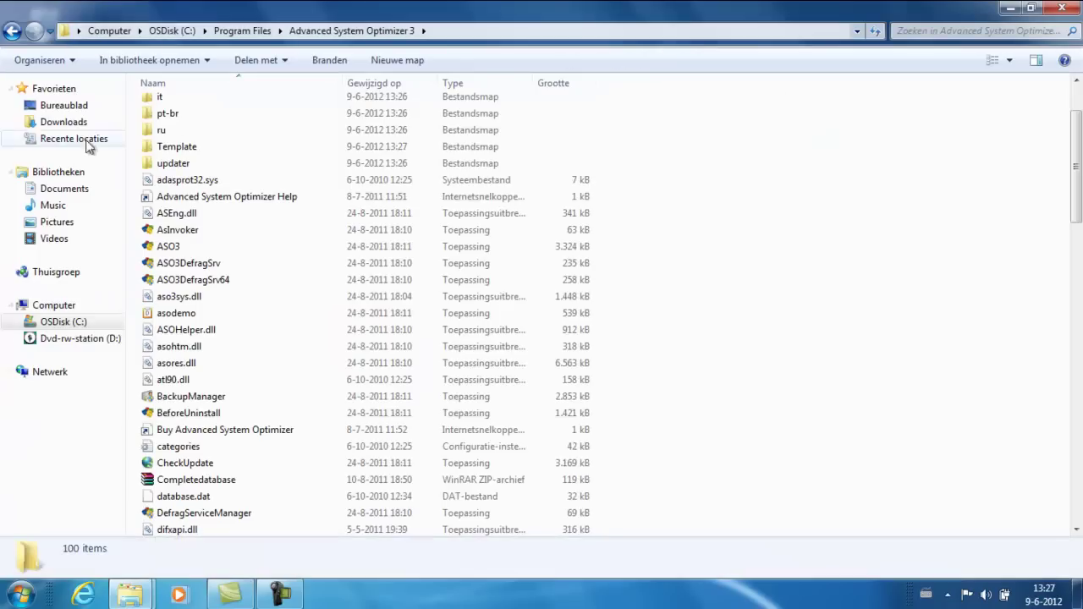
Paste the copied DLLs into the Advanced System Optimizer 3 folder with Plakken.
click(458, 32)
click(292, 32)
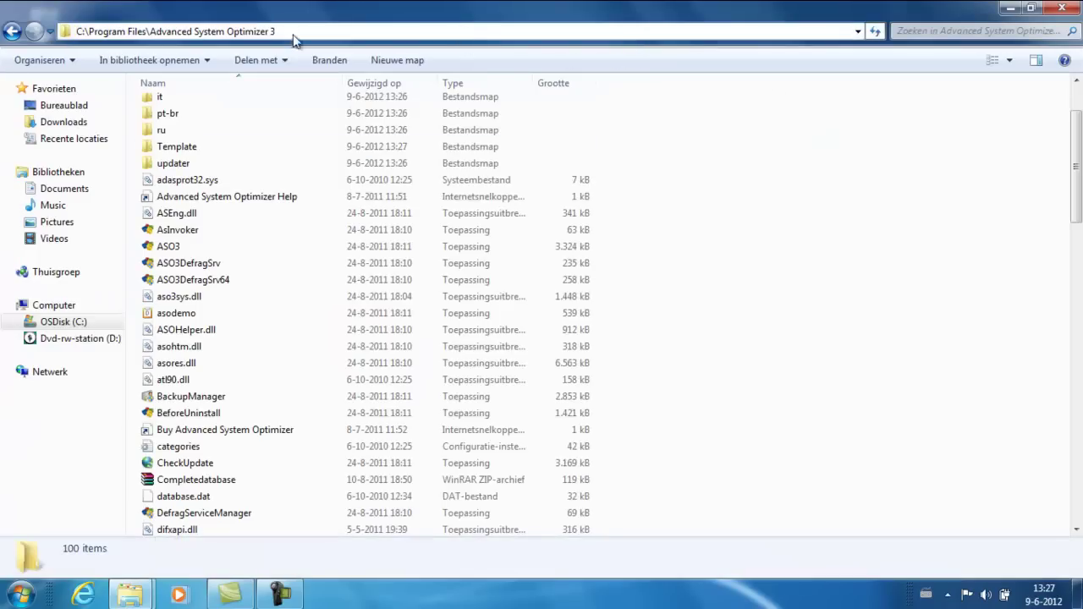
click(641, 272)
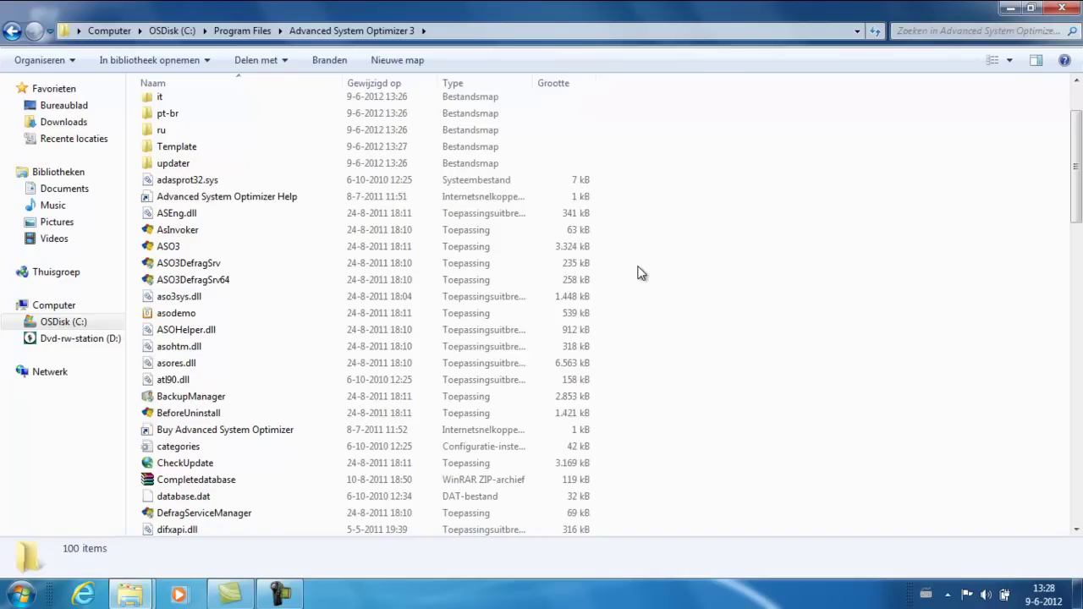
right_click(659, 219)
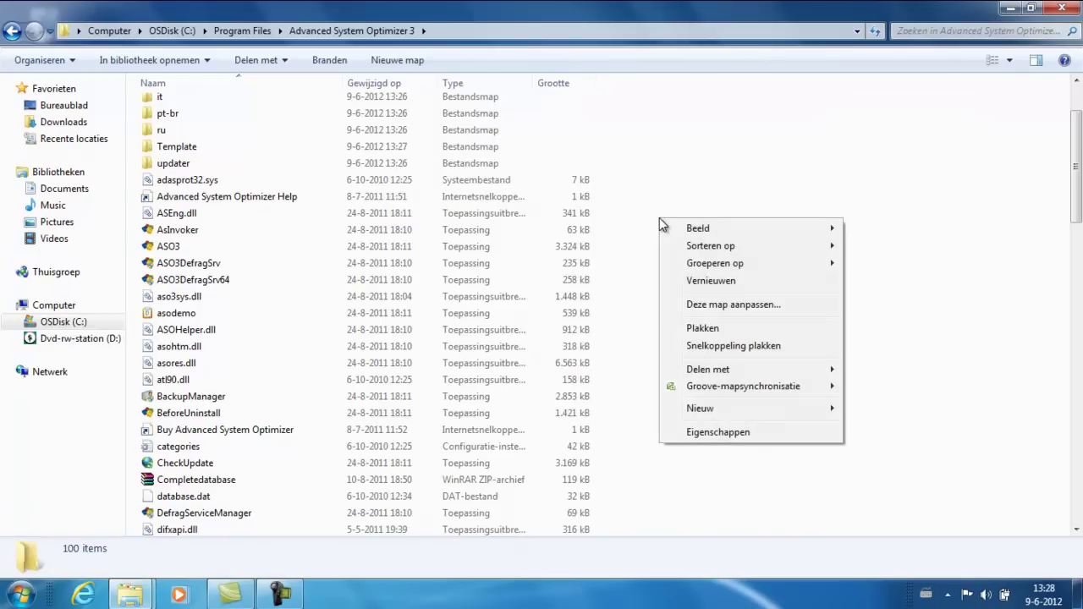
click(694, 332)
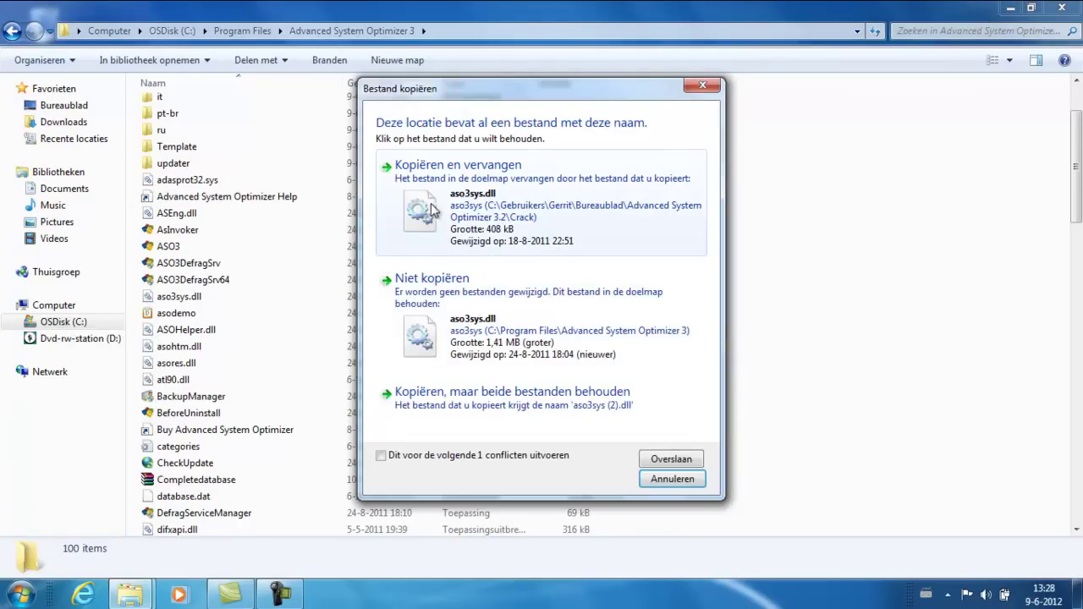
Replace aso3sys.dll and ASOHelper.dll, approve admin rights with Doorgaan, and close the window.
drag(488, 93, 483, 78)
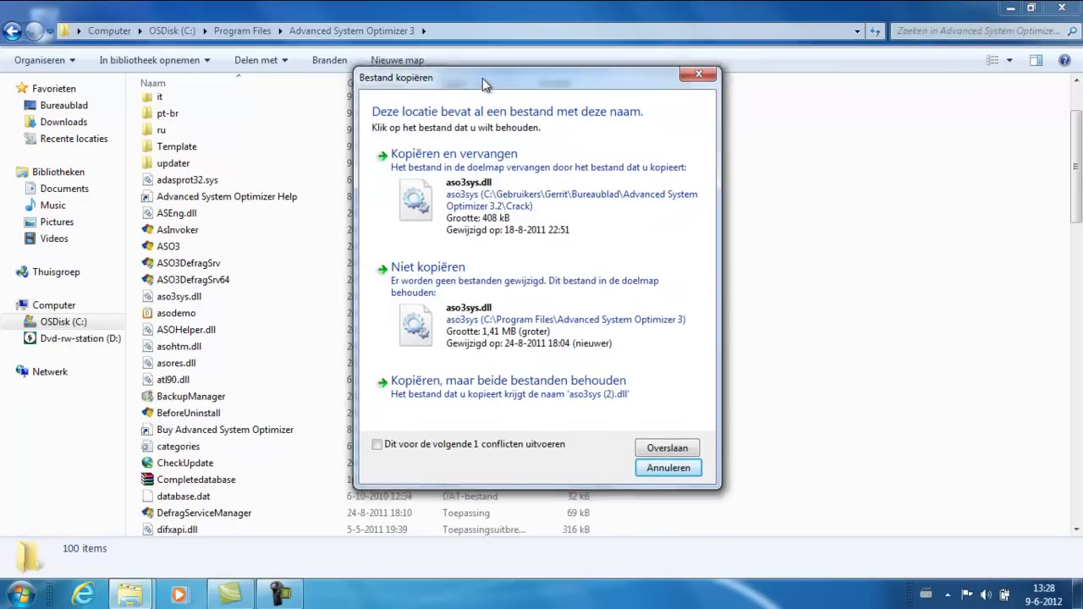
click(499, 204)
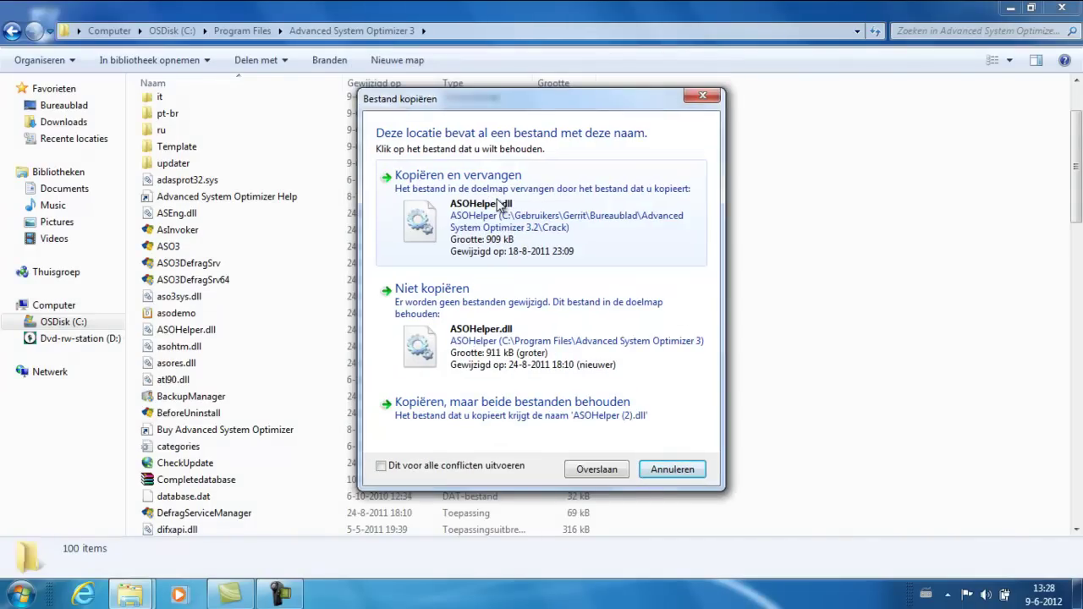
click(499, 204)
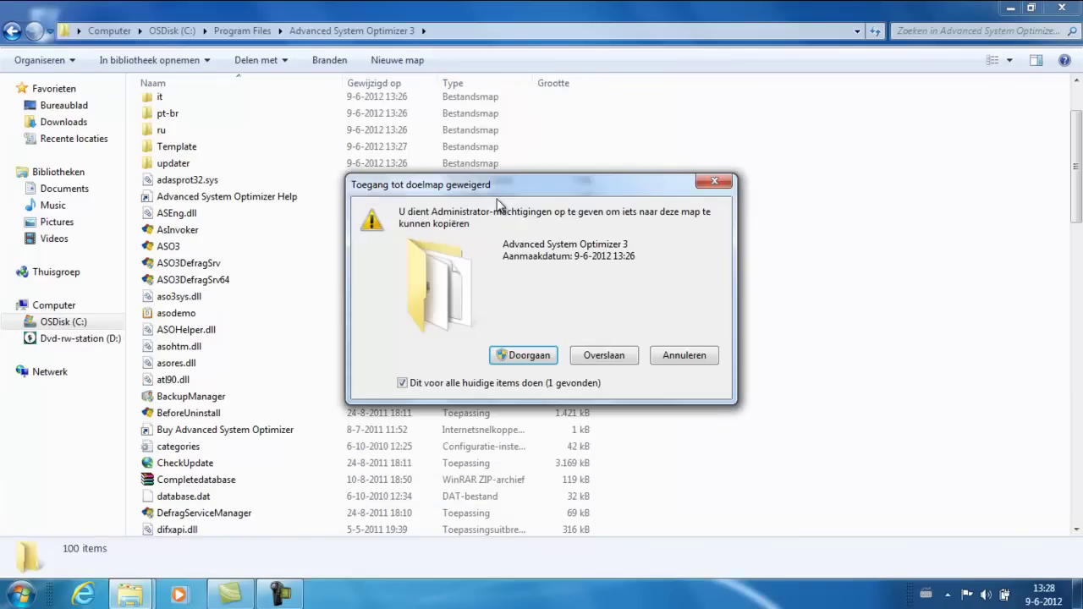
click(530, 359)
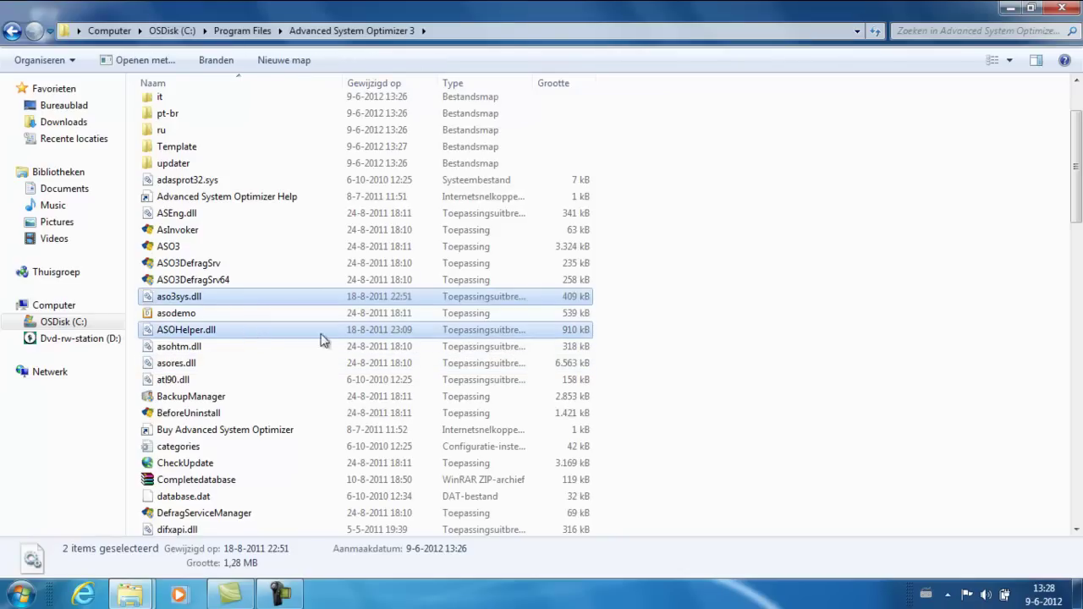
click(700, 346)
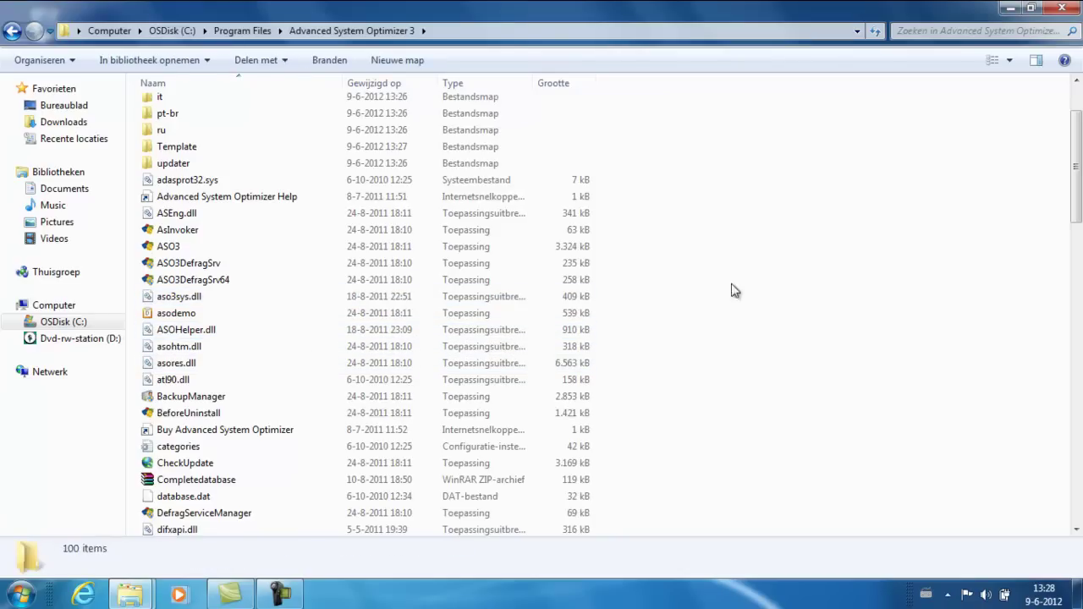
click(1061, 7)
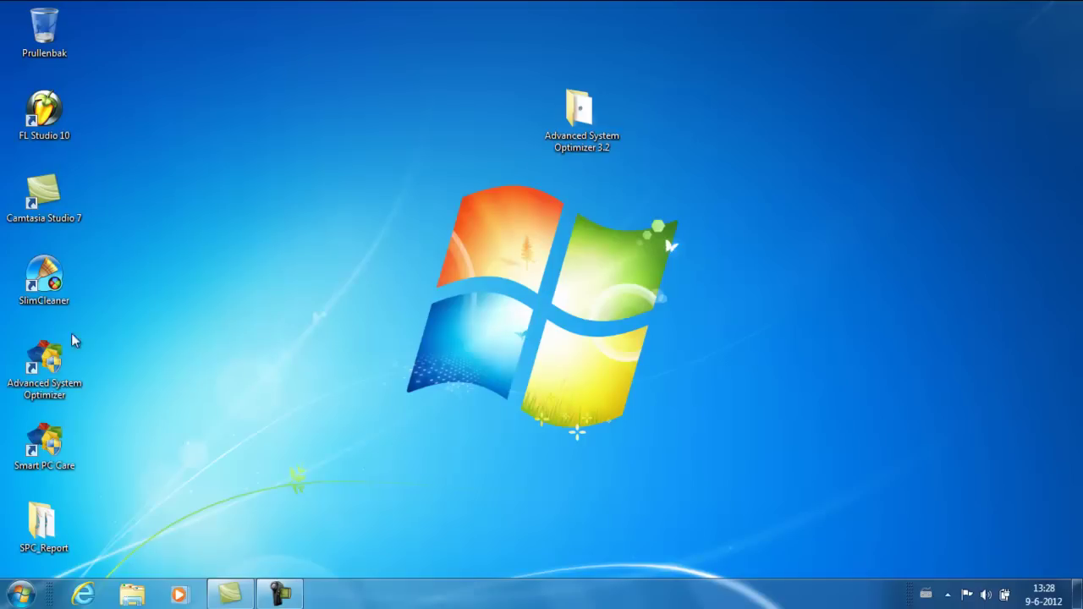
Relaunch Advanced System Optimizer and reposition its window on screen.
double_click(50, 389)
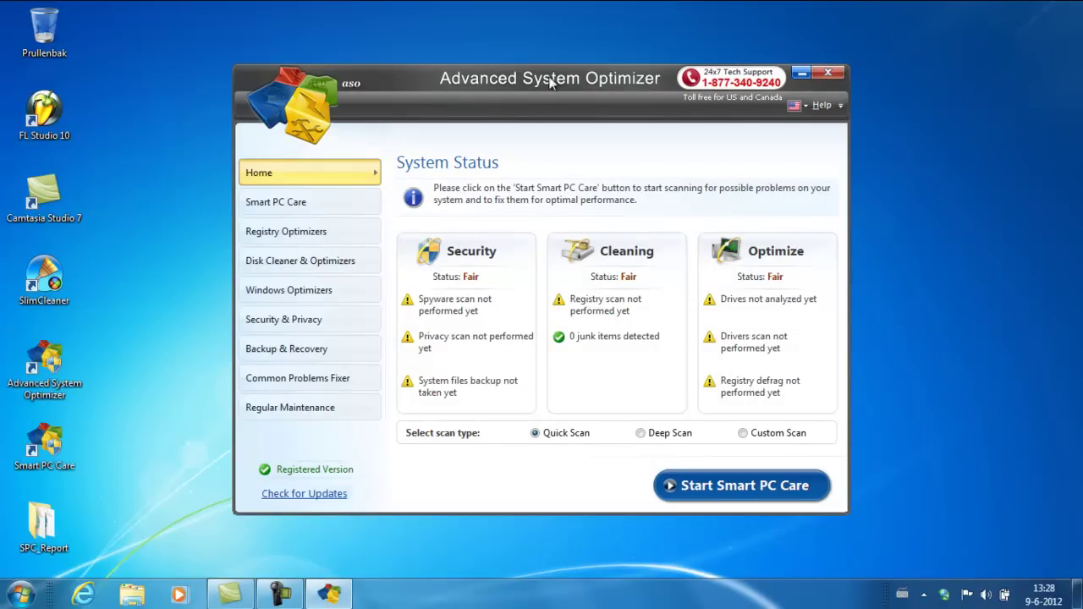
drag(563, 72, 694, 33)
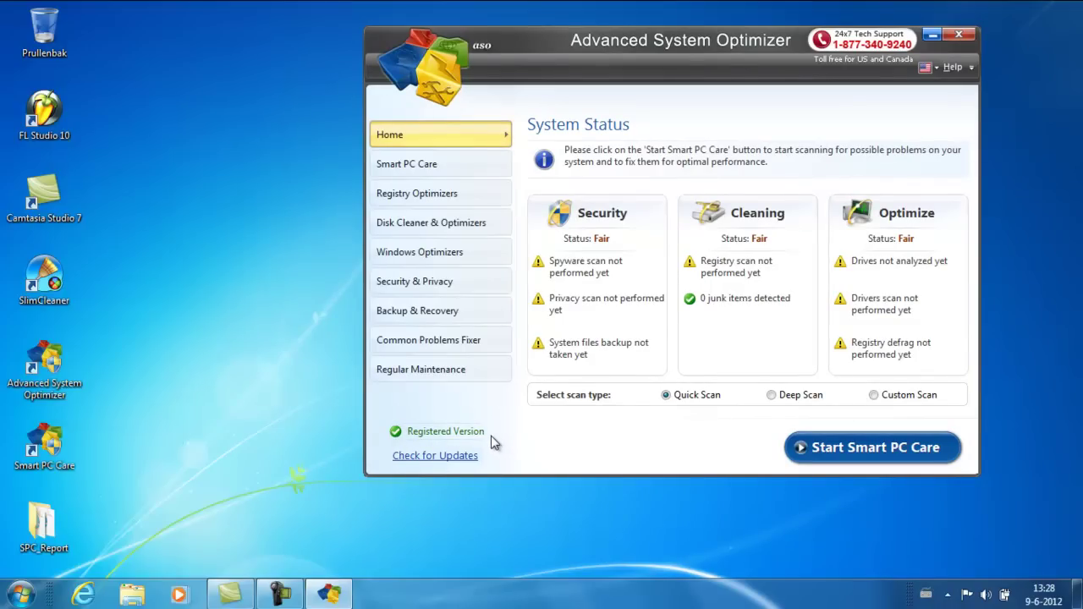
drag(650, 36, 563, 67)
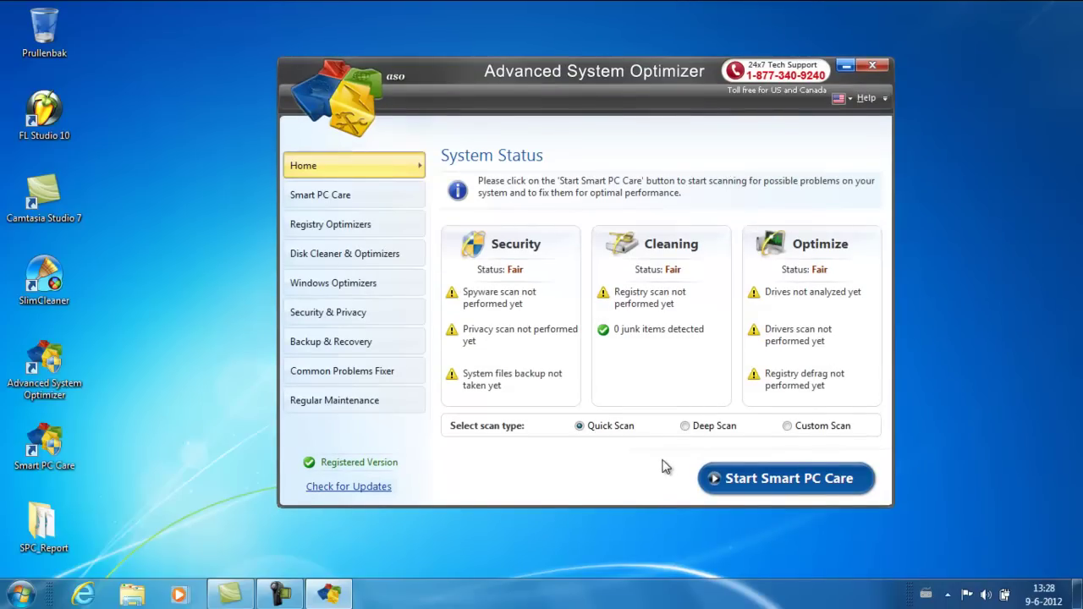
drag(520, 75, 457, 54)
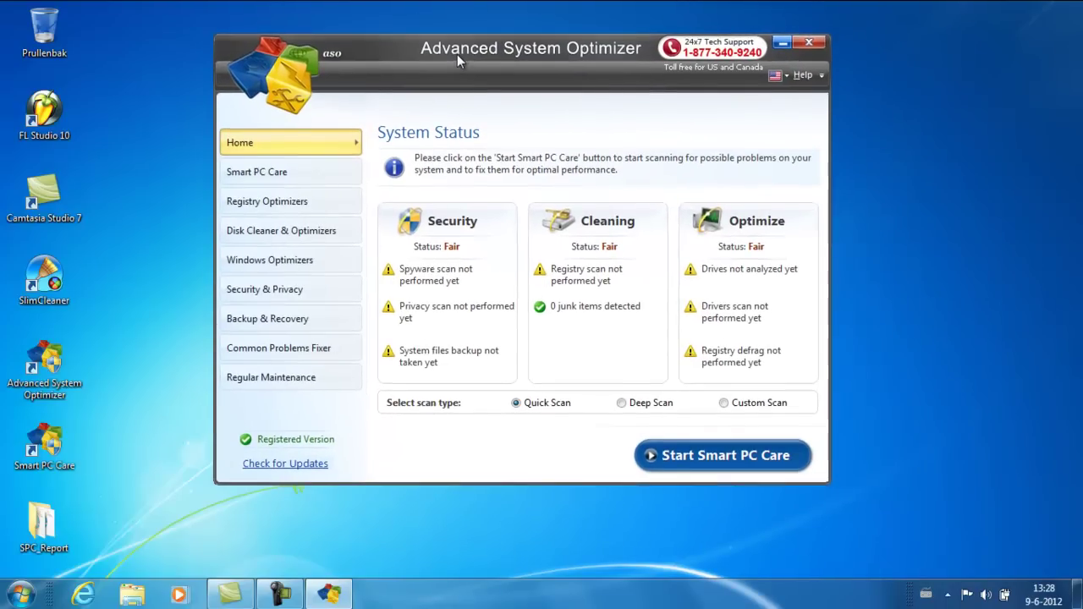
Browse Smart PC Care, Registry Optimizers and Windows Optimizers sections, then close the optimizer window.
click(340, 172)
click(336, 202)
click(327, 231)
click(328, 260)
click(337, 202)
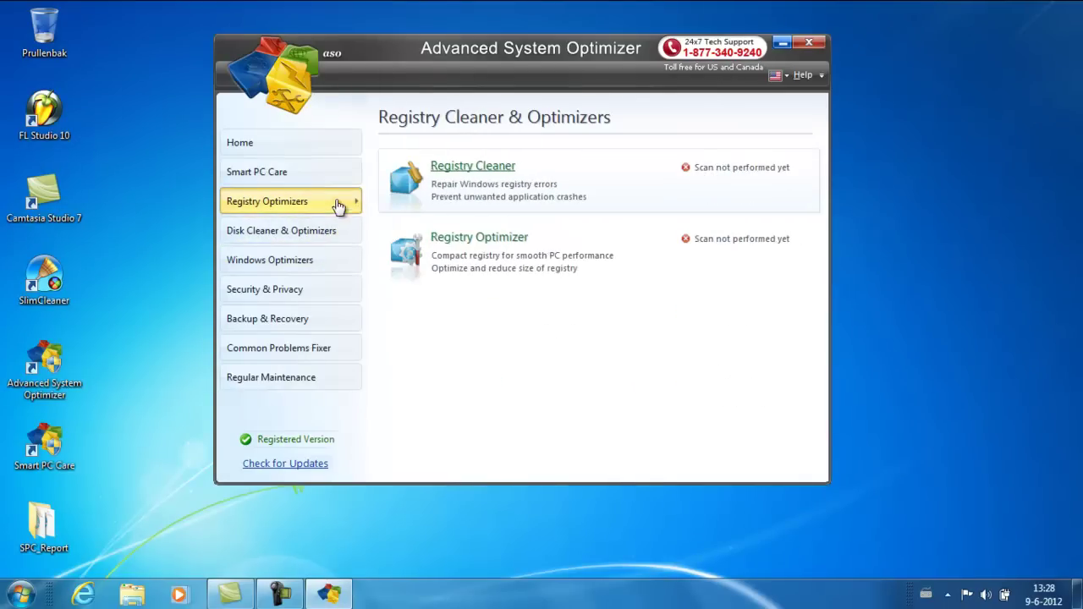
click(290, 262)
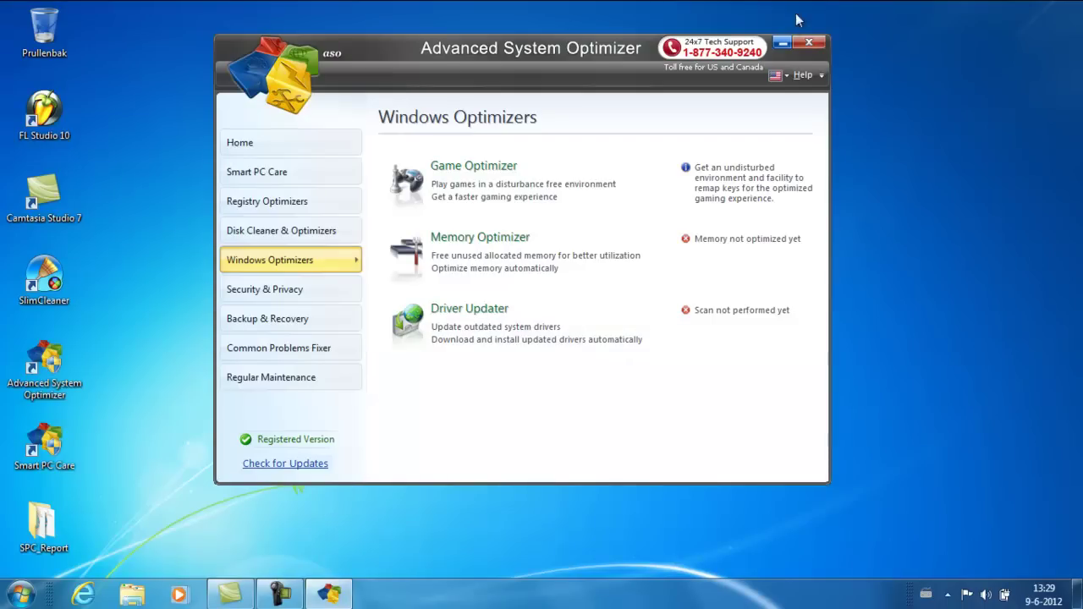
click(809, 42)
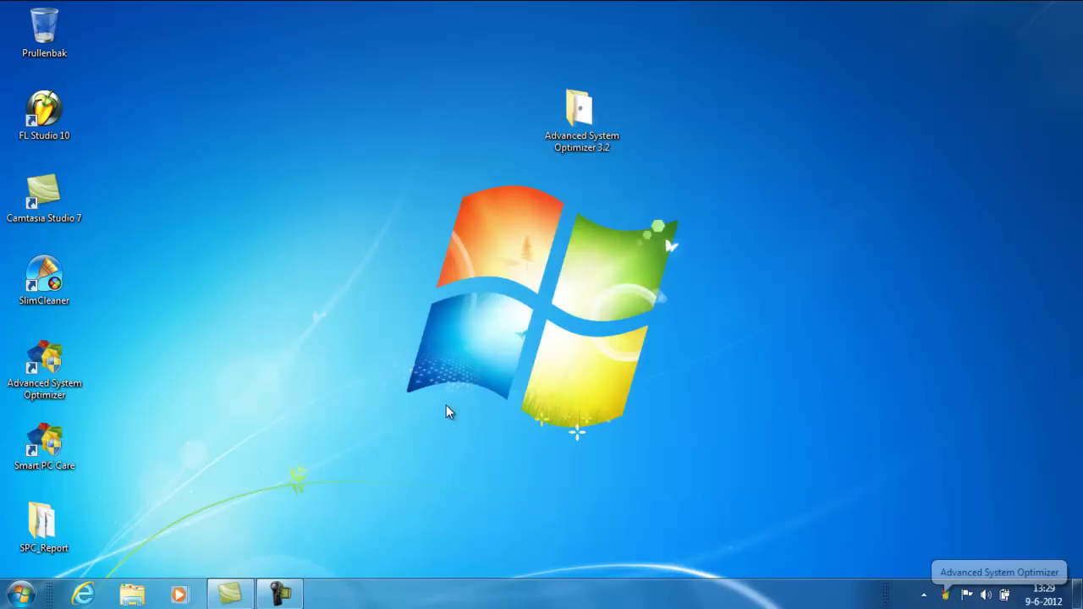
Go to driverupdate.net in a maximized Internet Explorer window.
click(83, 594)
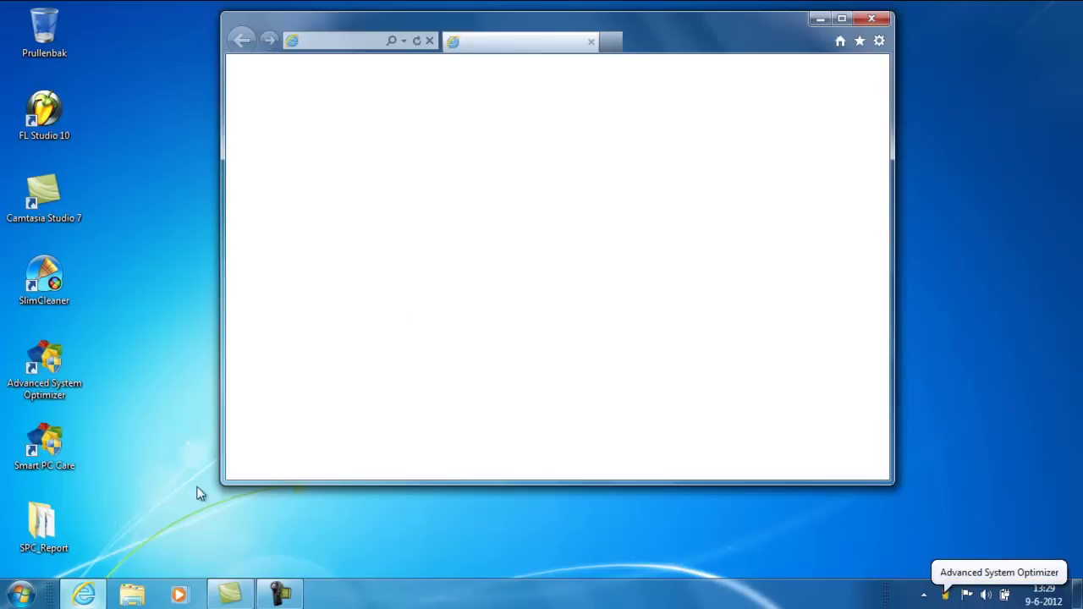
click(842, 18)
click(254, 34)
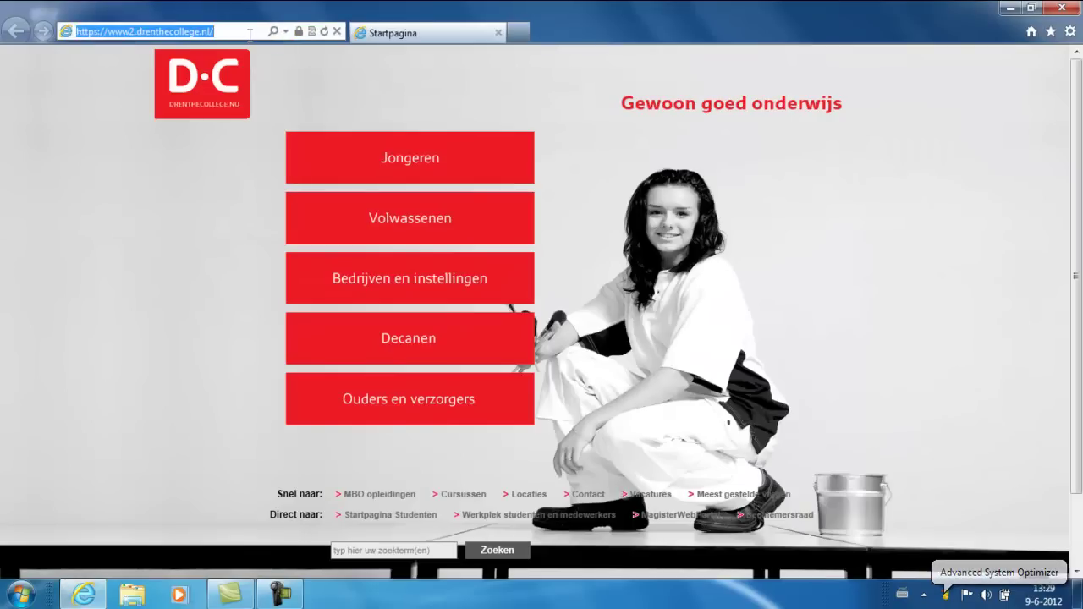
text(driverupdate.net)
key(Return)
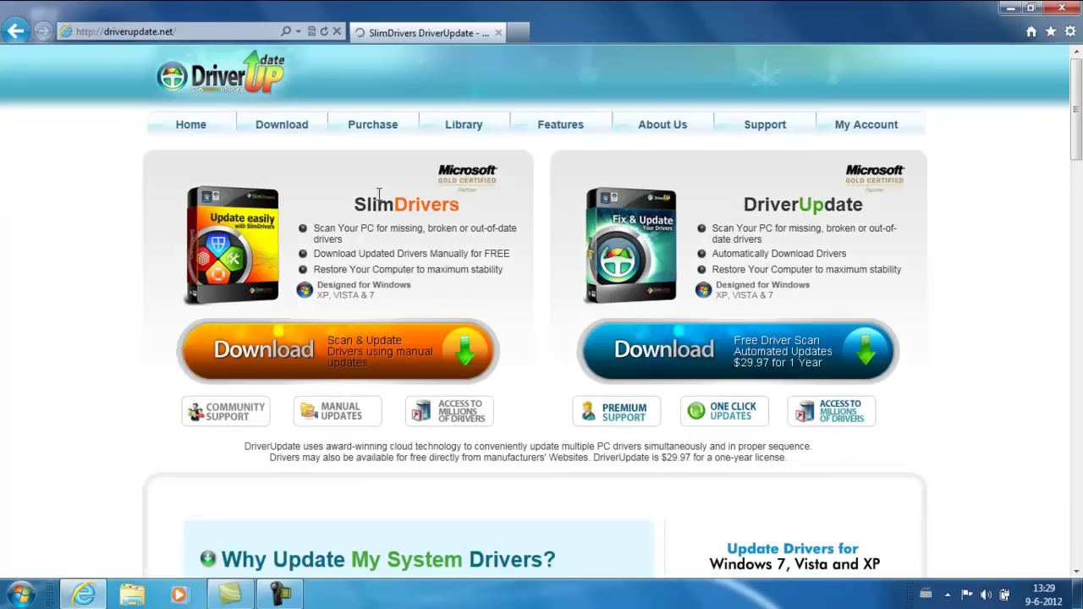
Start downloading the free SlimDrivers installer from the page.
drag(356, 207, 413, 211)
click(423, 211)
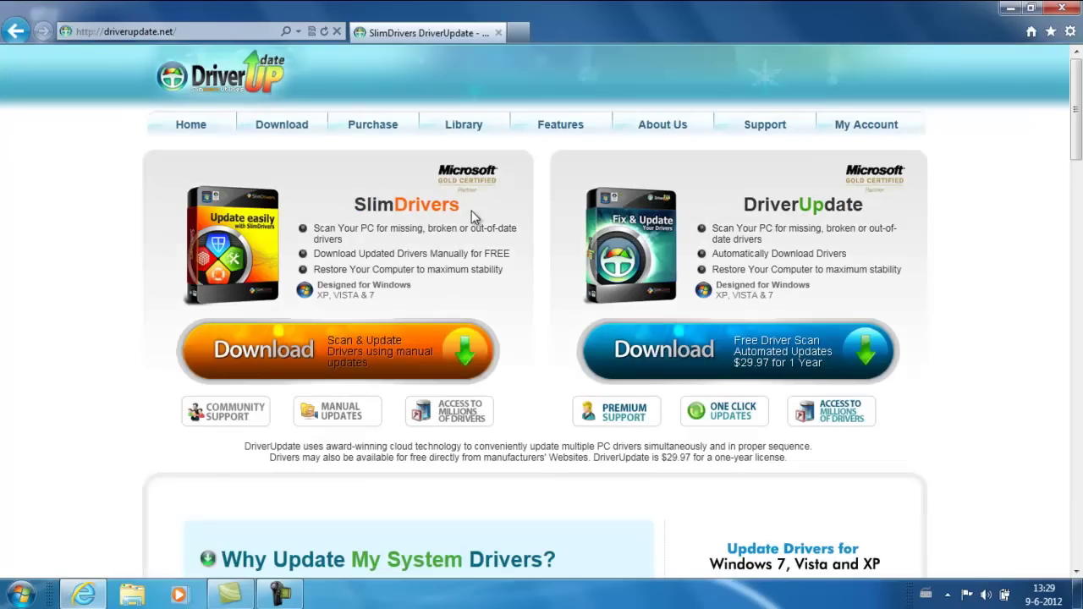
click(334, 368)
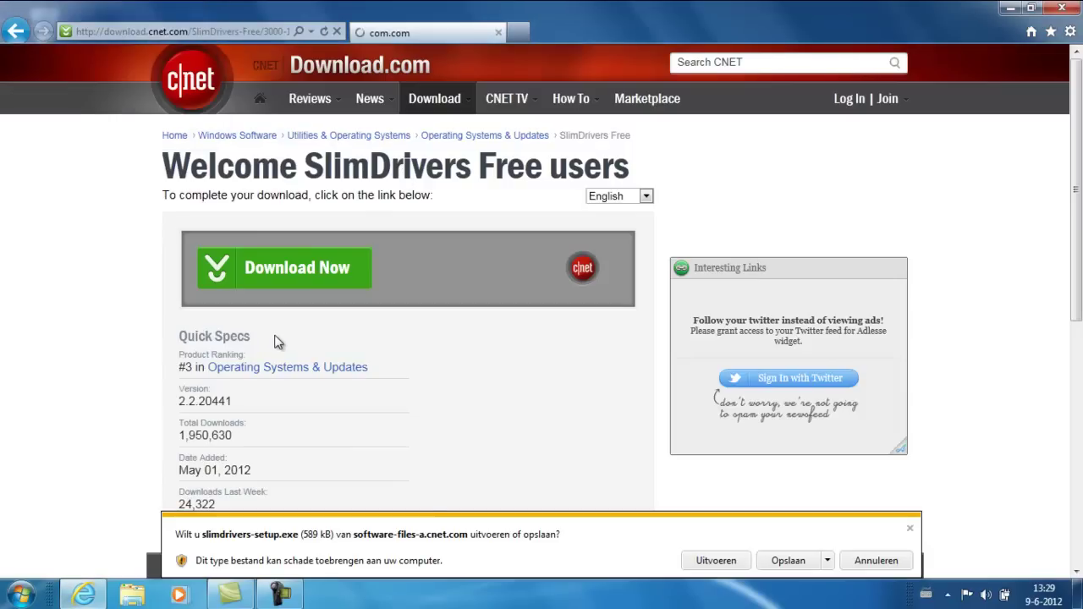
Install SlimDrivers via Custom setup with both AVG toolbar options unticked, launching it at finish.
click(729, 565)
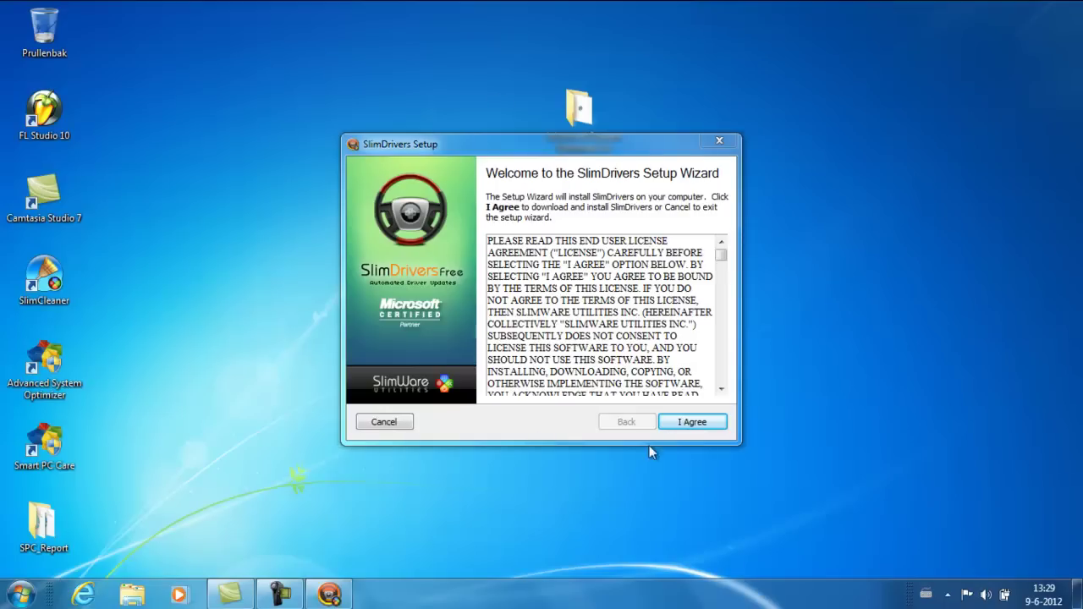
click(703, 423)
click(540, 290)
click(542, 318)
click(543, 346)
click(684, 422)
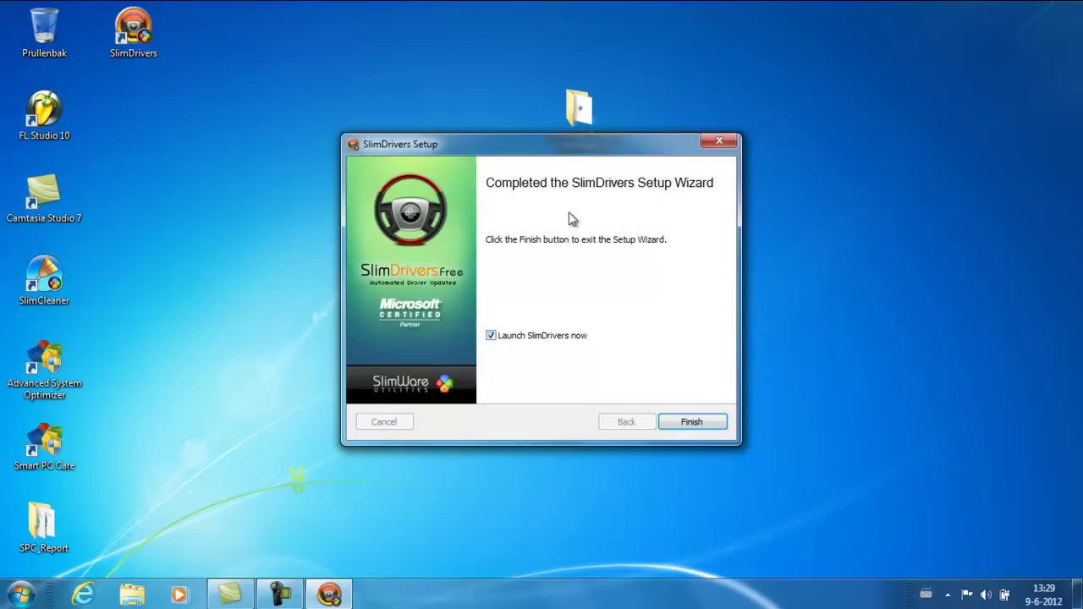
click(713, 426)
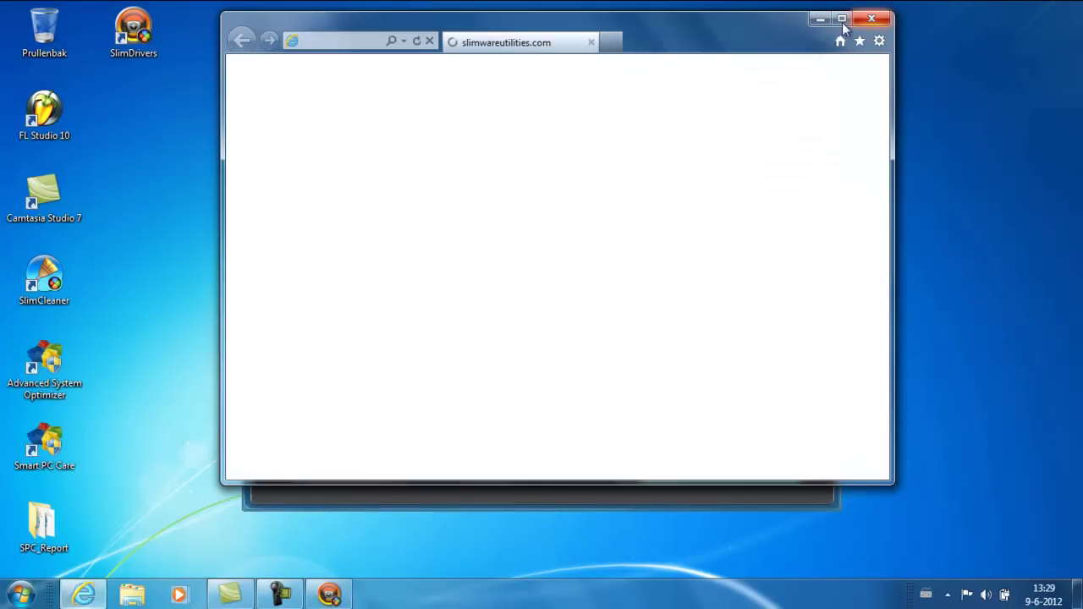
Close the setup's web page and run a SlimDrivers scan, which finds 17 driver updates.
click(871, 18)
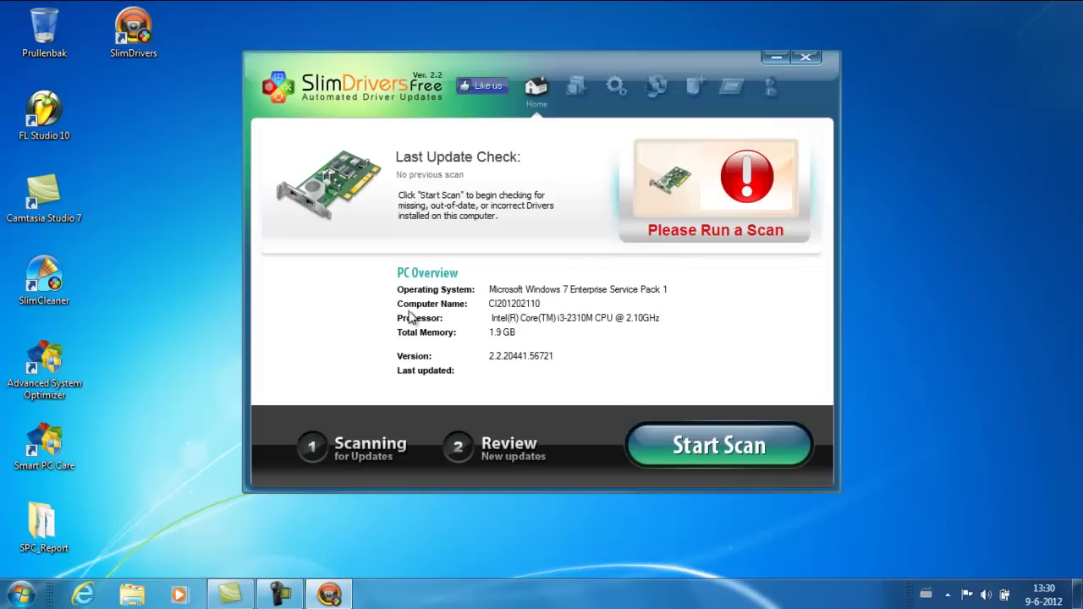
drag(469, 63, 470, 53)
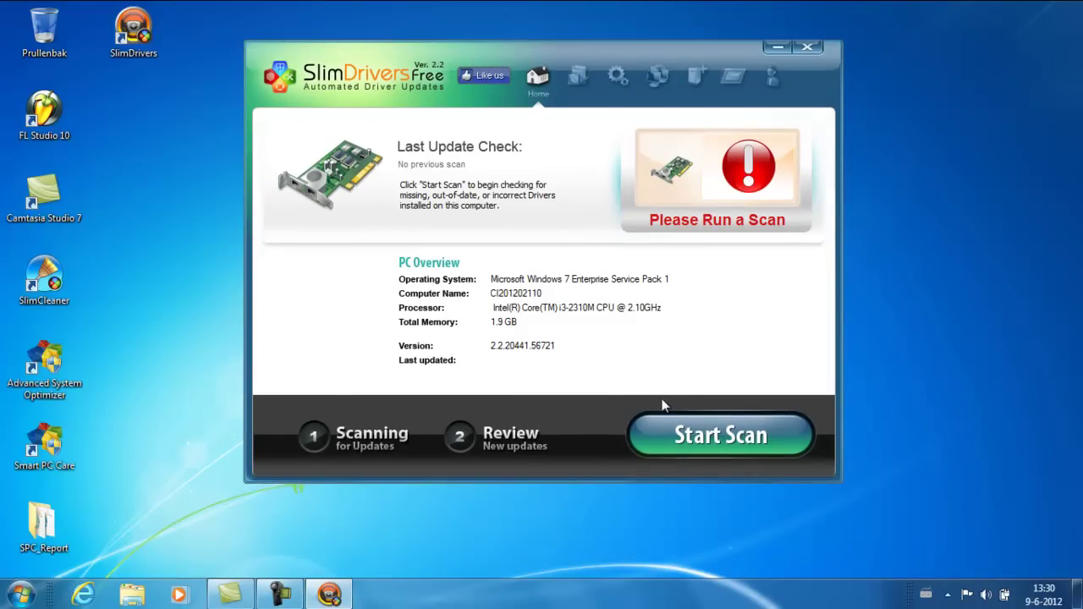
click(717, 453)
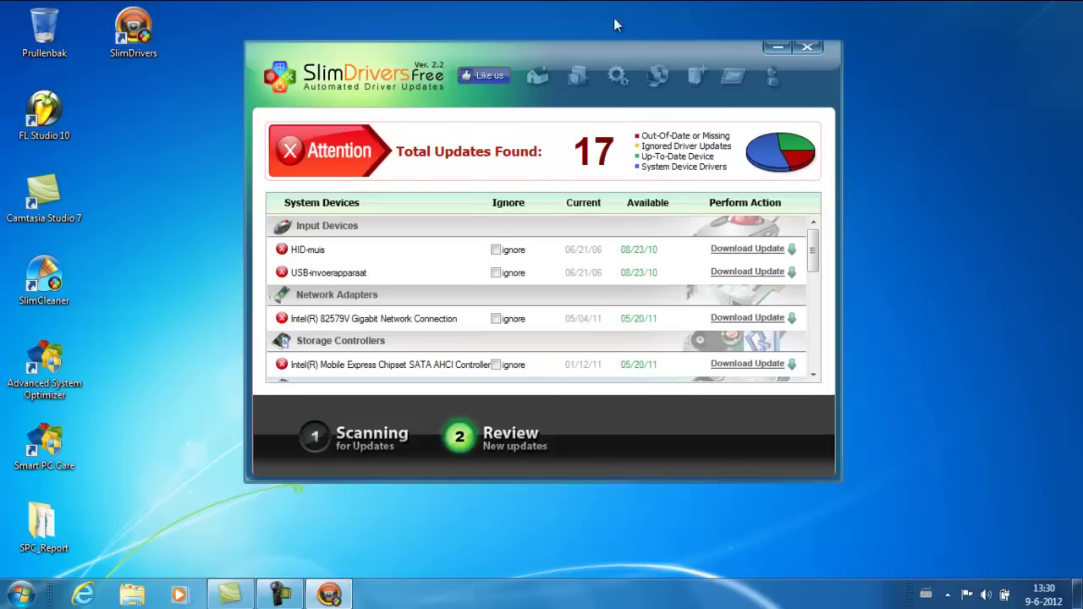
drag(623, 41, 614, 26)
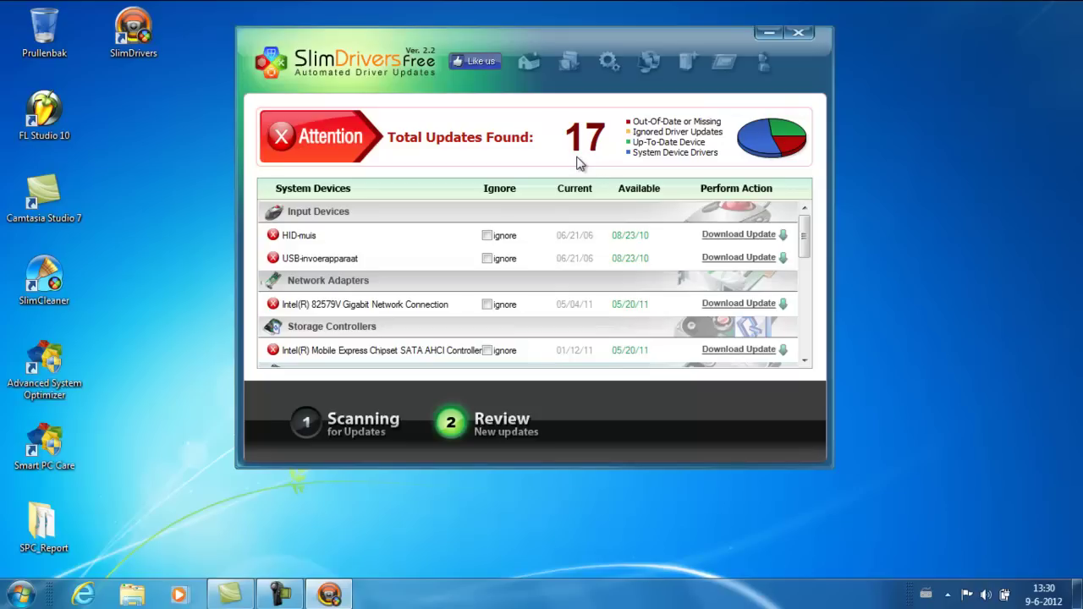
mouse_move(805, 239)
mouse_down()
mouse_move(810, 337)
mouse_move(807, 229)
mouse_up()
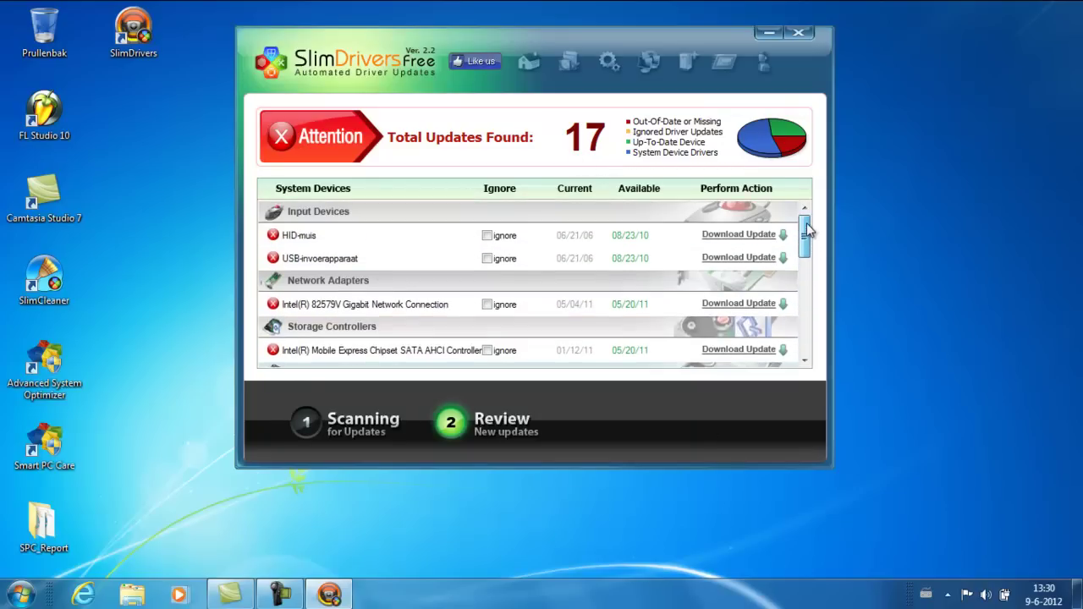
Update the HID-muis driver after a restore backup, decline restarting, and quit SlimDrivers.
click(739, 236)
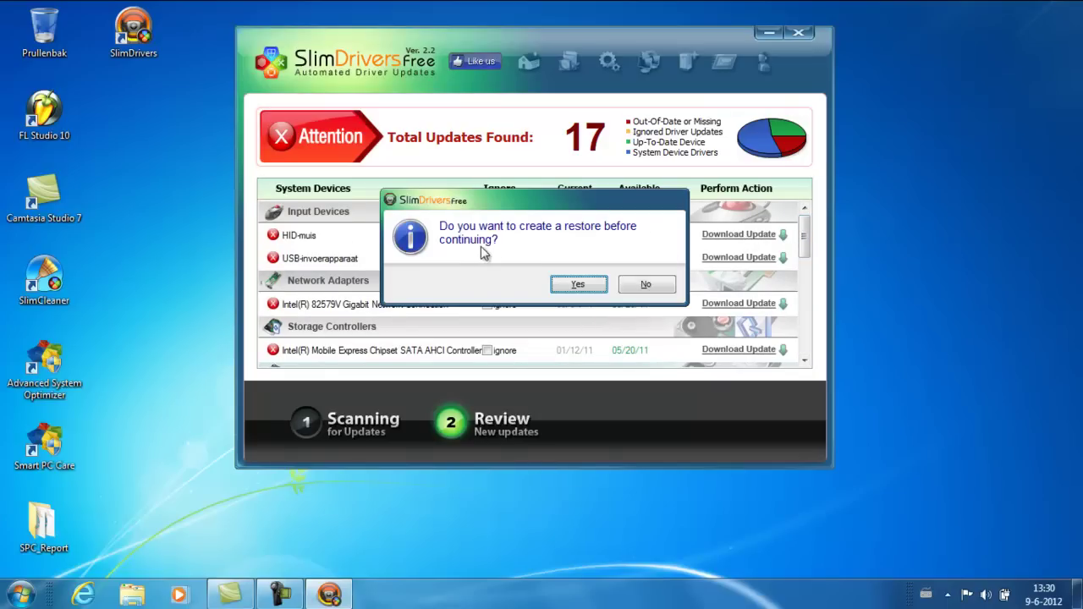
click(663, 286)
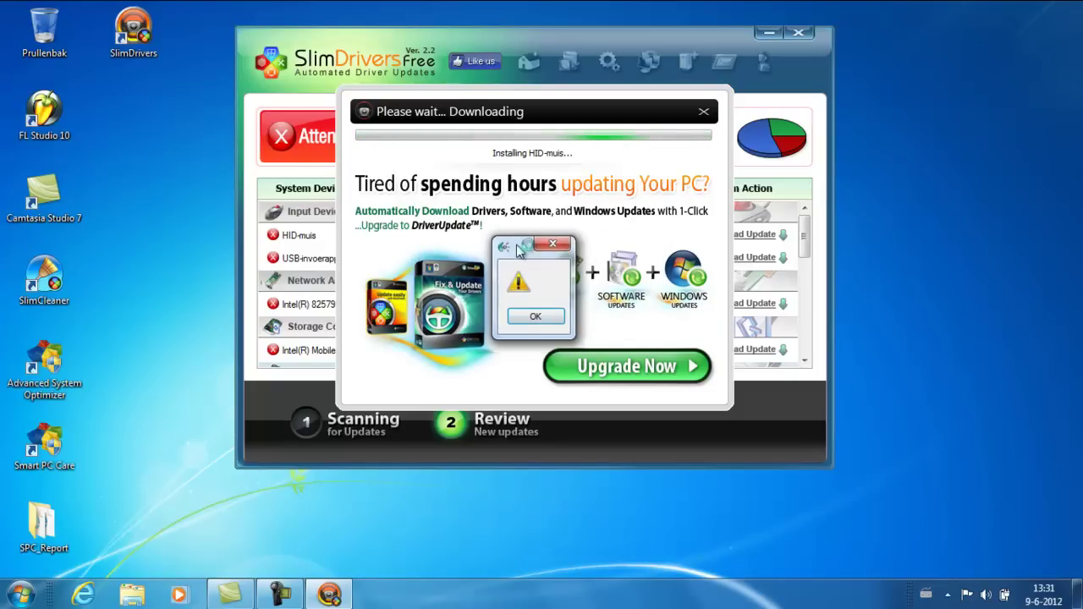
click(526, 328)
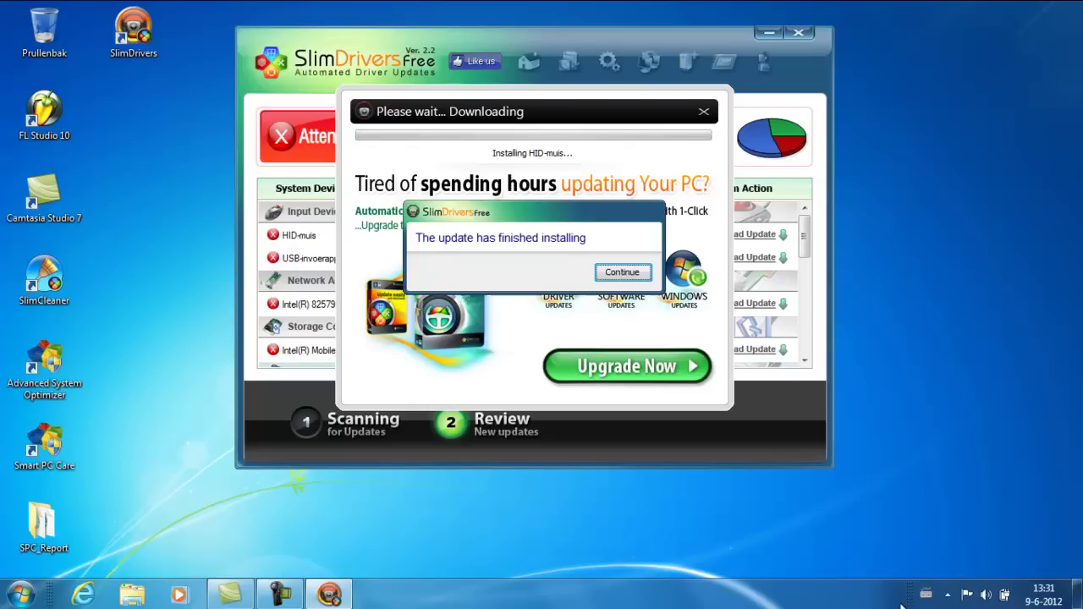
click(616, 273)
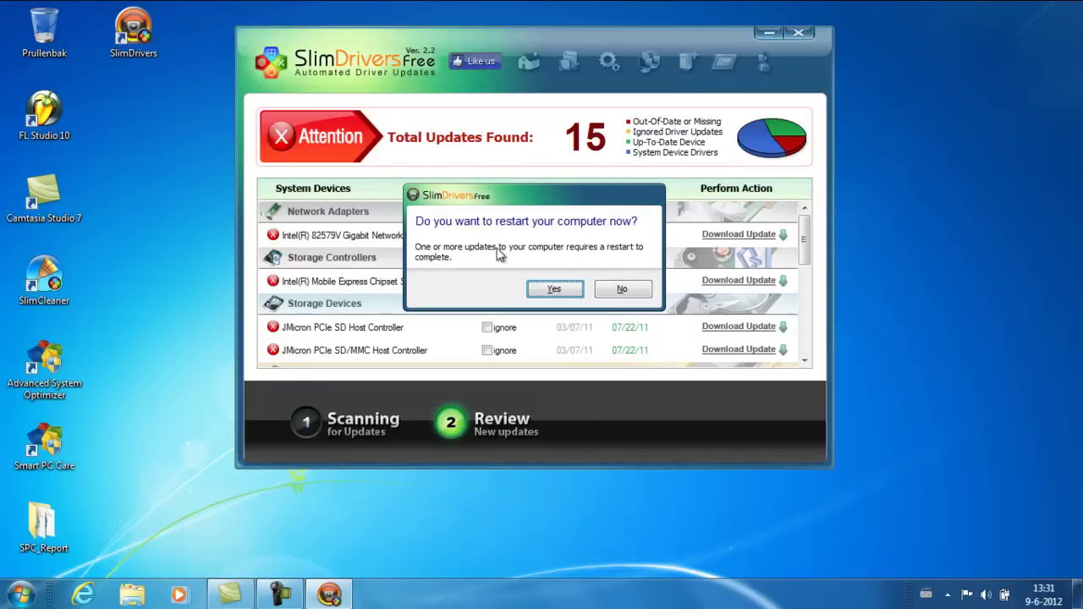
click(612, 289)
drag(638, 35, 690, 57)
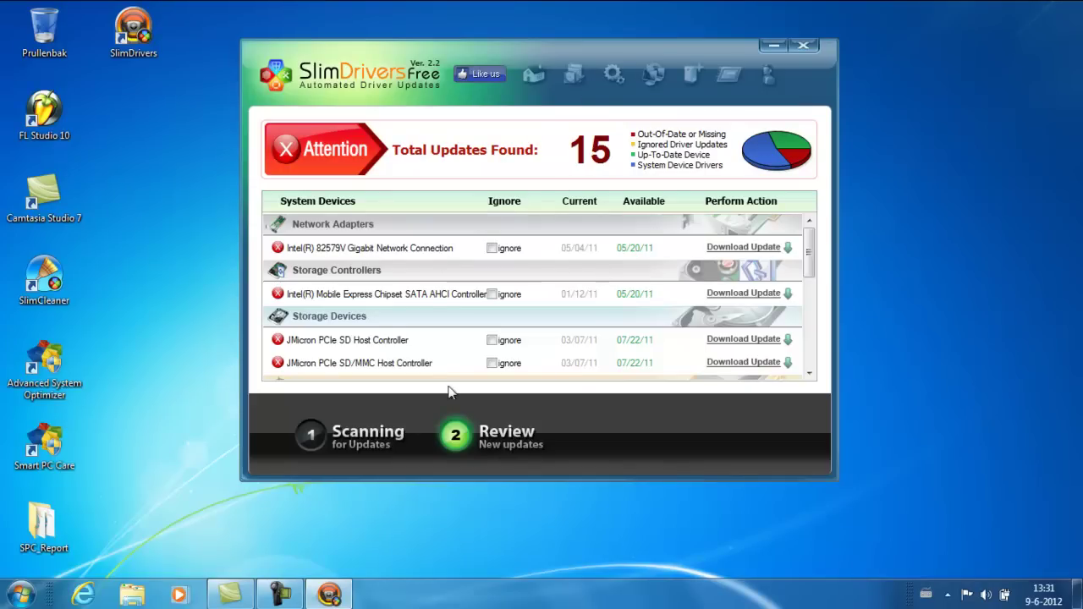
click(801, 47)
Confirm leaving SlimDrivers and move the Advanced System Optimizer 3.2 folder beside FL Studio 10.
click(587, 308)
drag(558, 119, 102, 123)
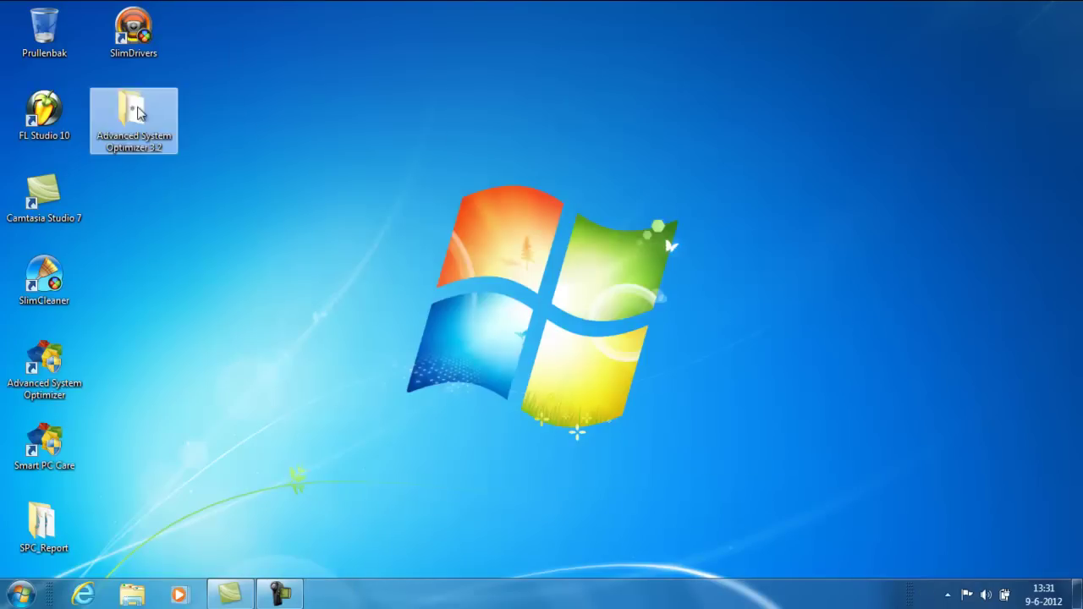
drag(302, 131, 733, 546)
drag(751, 476, 496, 307)
drag(333, 153, 637, 457)
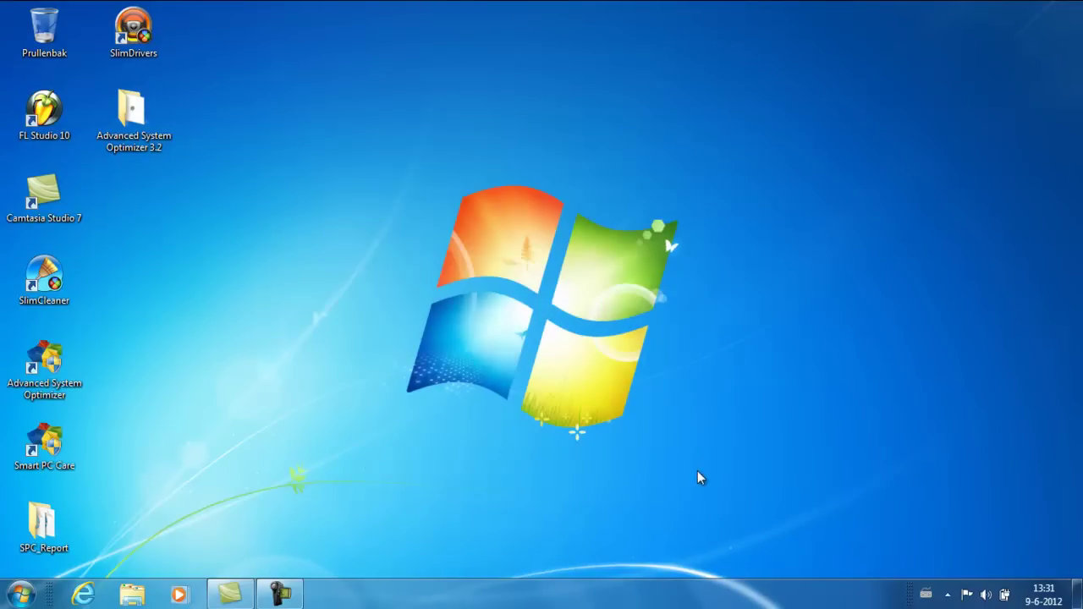
mouse_move(732, 495)
mouse_down()
mouse_move(368, 198)
mouse_move(351, 155)
mouse_move(716, 491)
mouse_move(710, 501)
mouse_up()
click(280, 594)
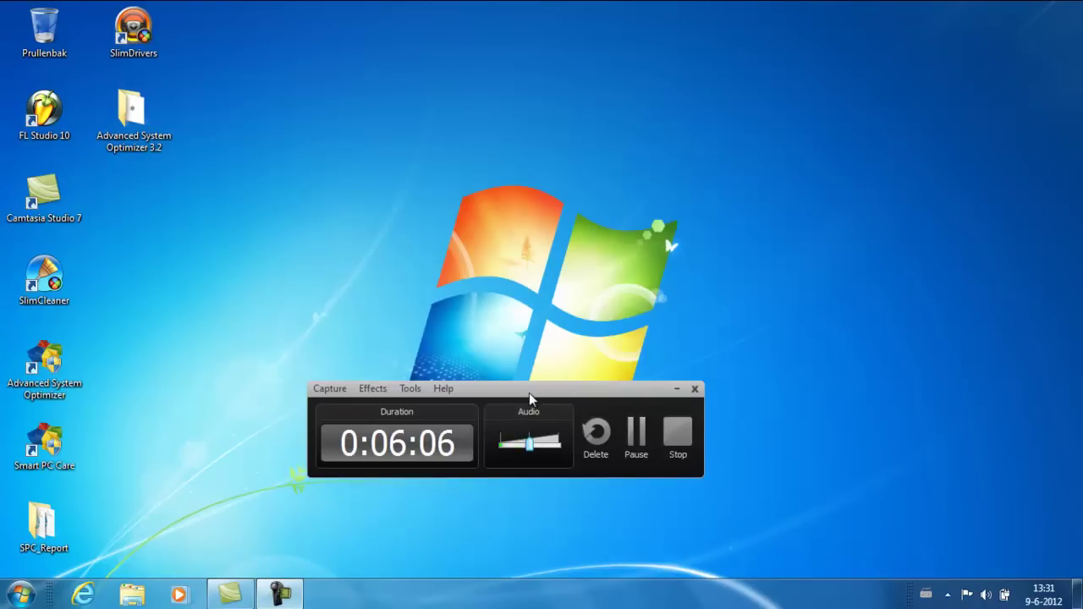
drag(532, 390, 591, 349)
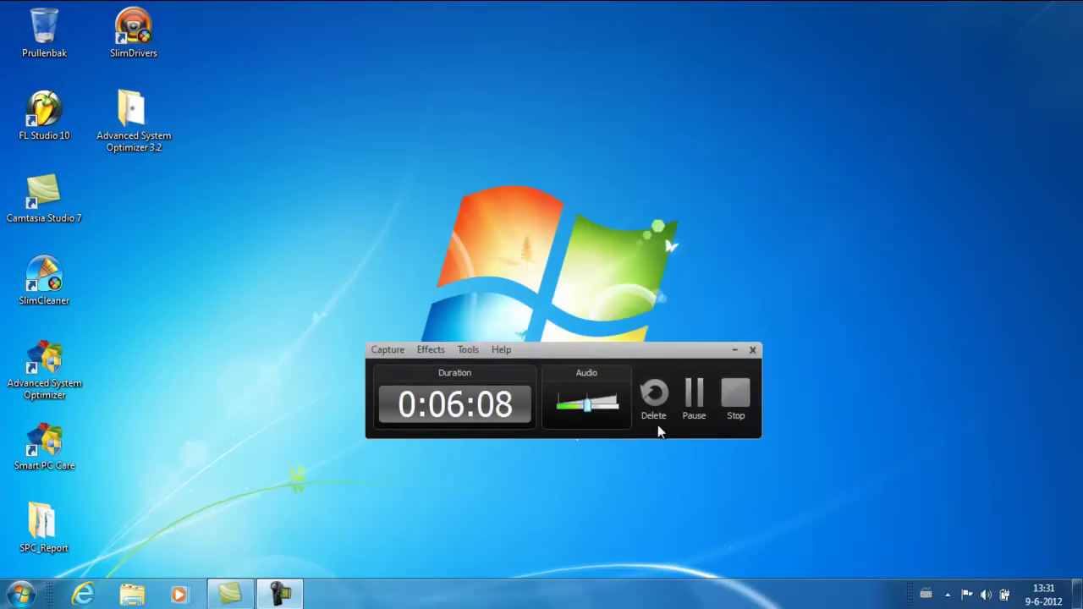